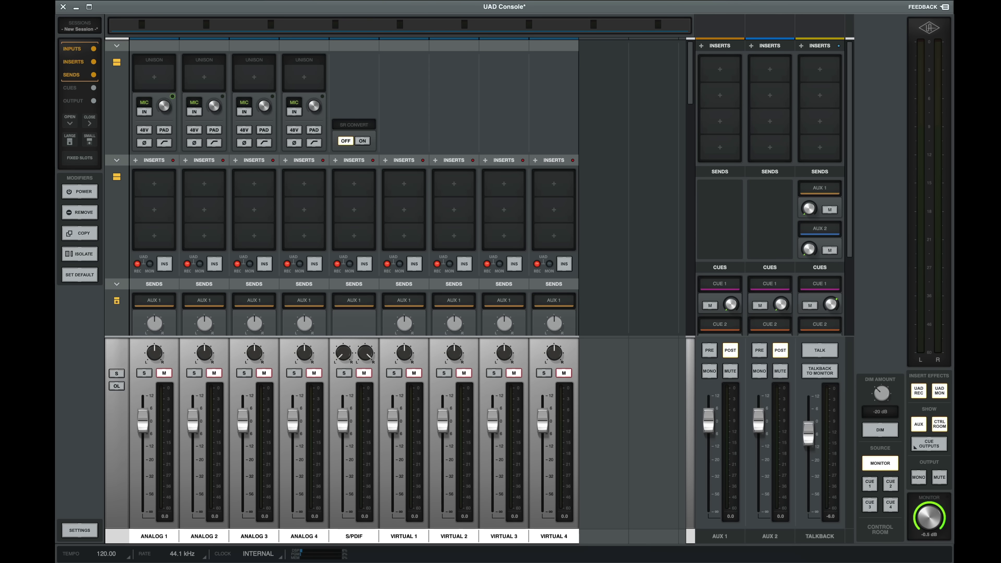
Step: Review the channel strip sections from the preamp inputs down to the output
scroll(341, 187, down, 5)
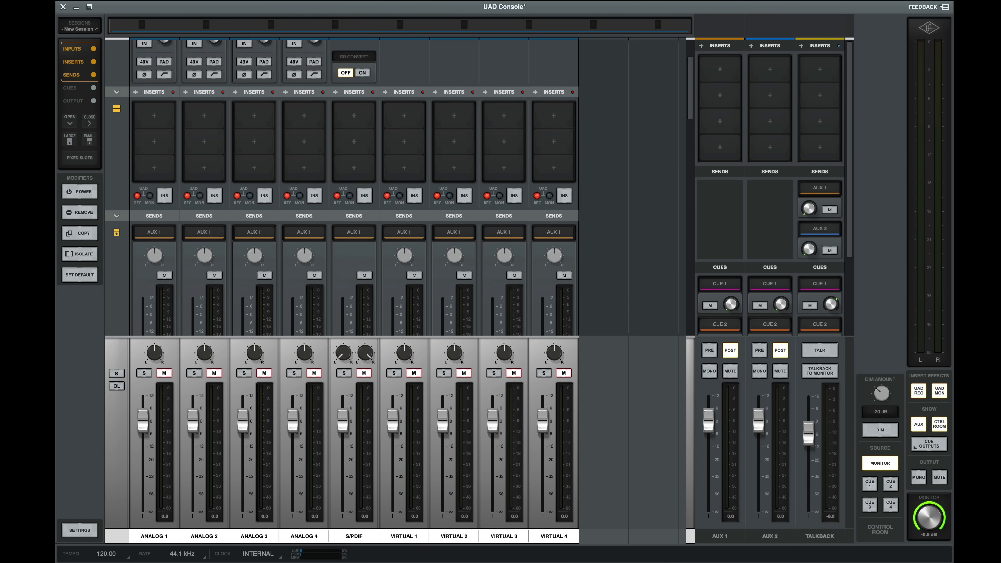
scroll(342, 187, down, 6)
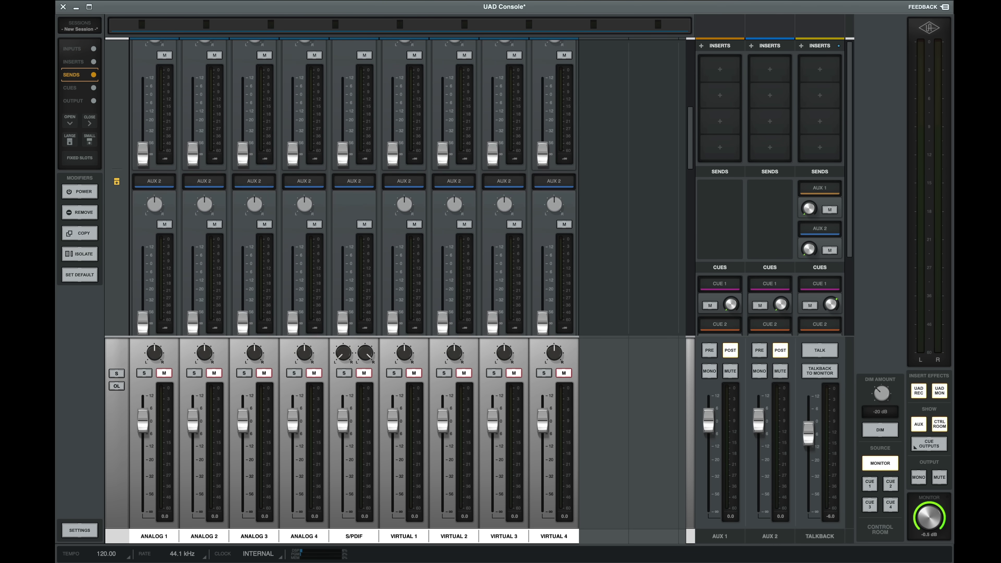
scroll(342, 187, down, 6)
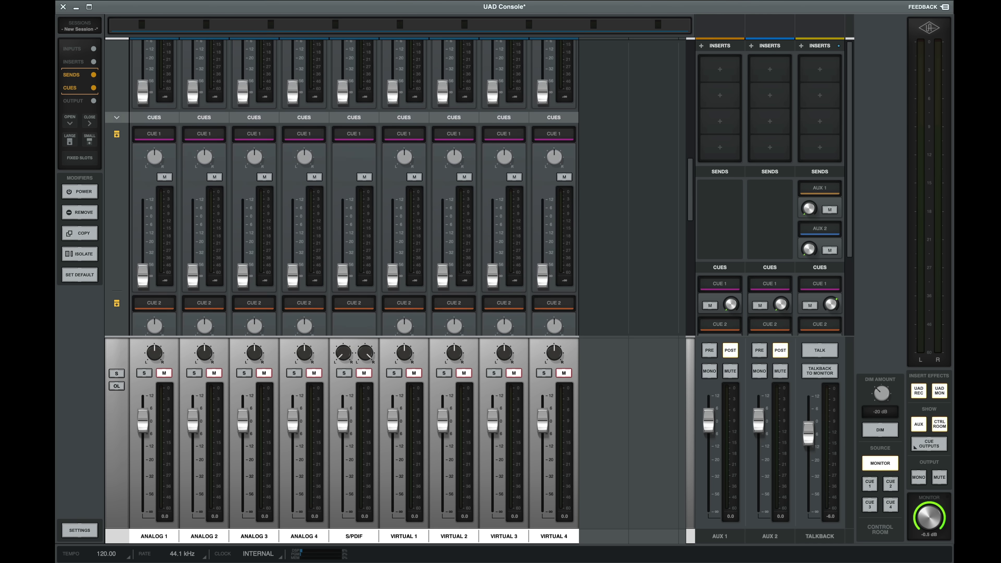
scroll(342, 187, down, 7)
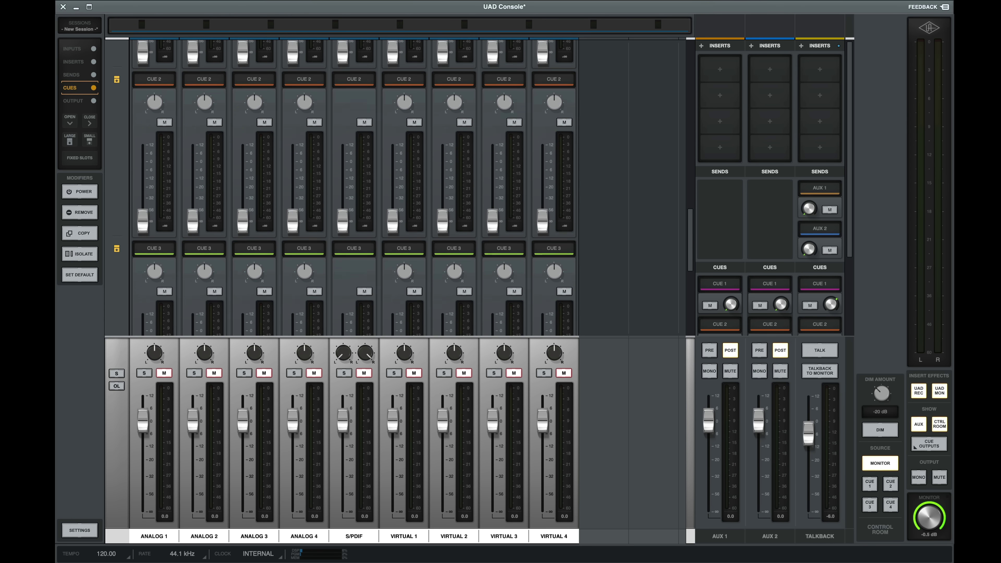
scroll(342, 186, down, 4)
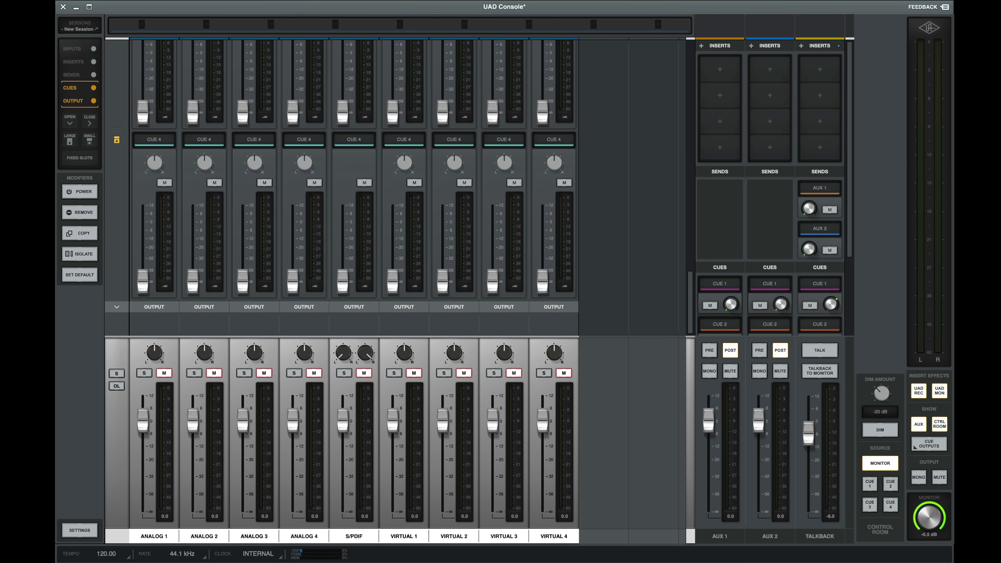
scroll(342, 187, up, 16)
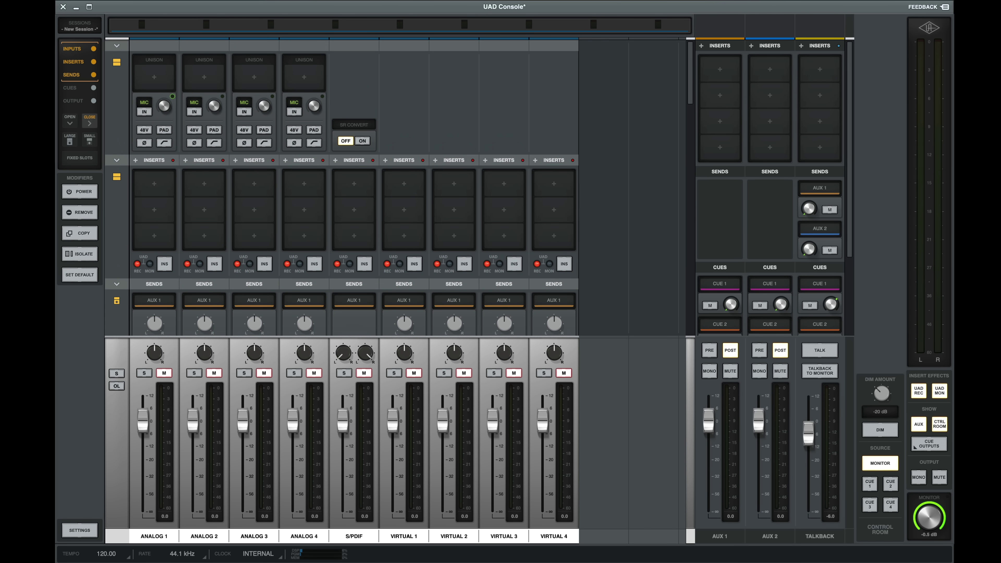
Step: Collapse all channel strip sections and hide the aux and control room columns
click(89, 120)
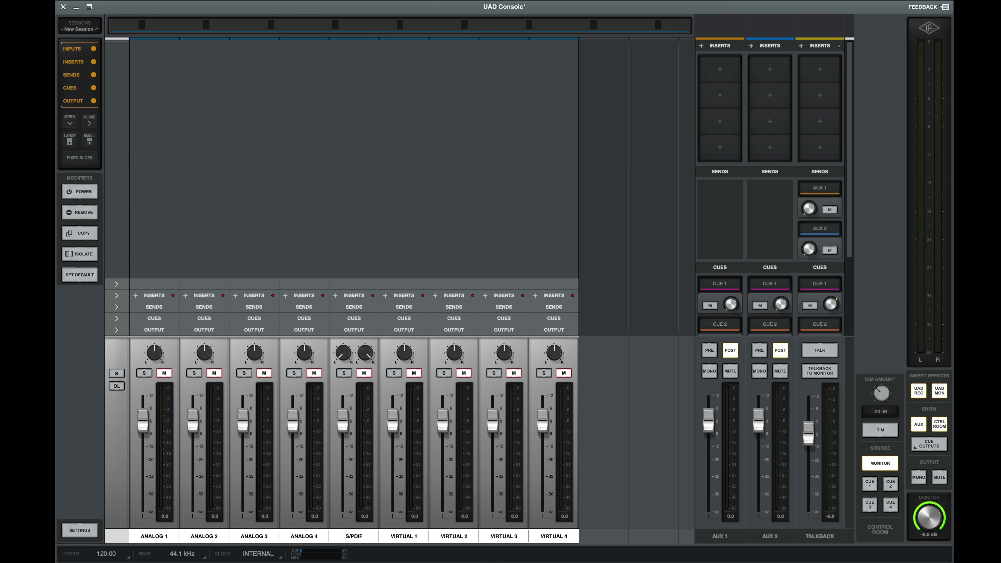
click(919, 424)
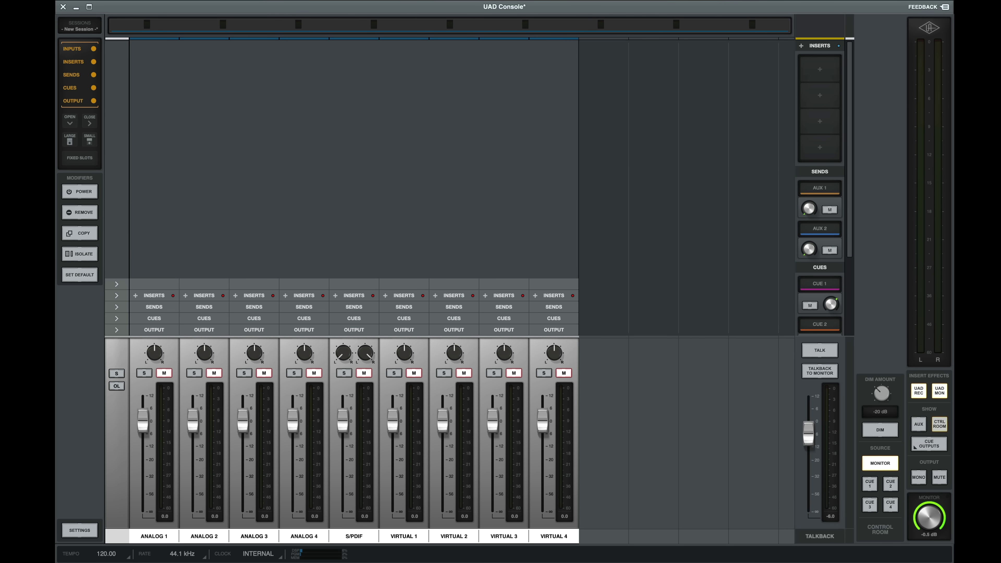
click(940, 424)
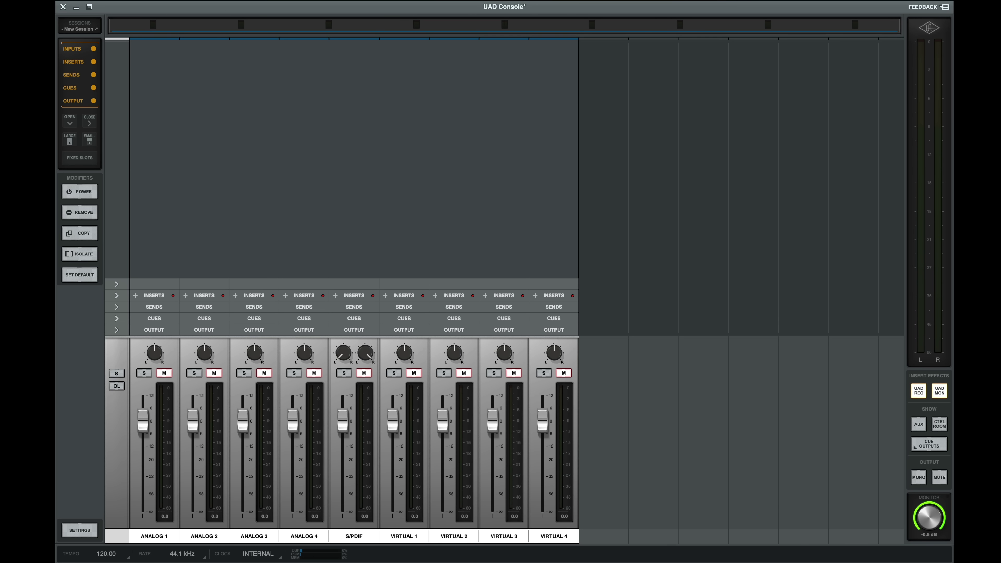
Step: Expand the preamp input section and toggle Analog 1's low-cut filter on and back off
click(117, 284)
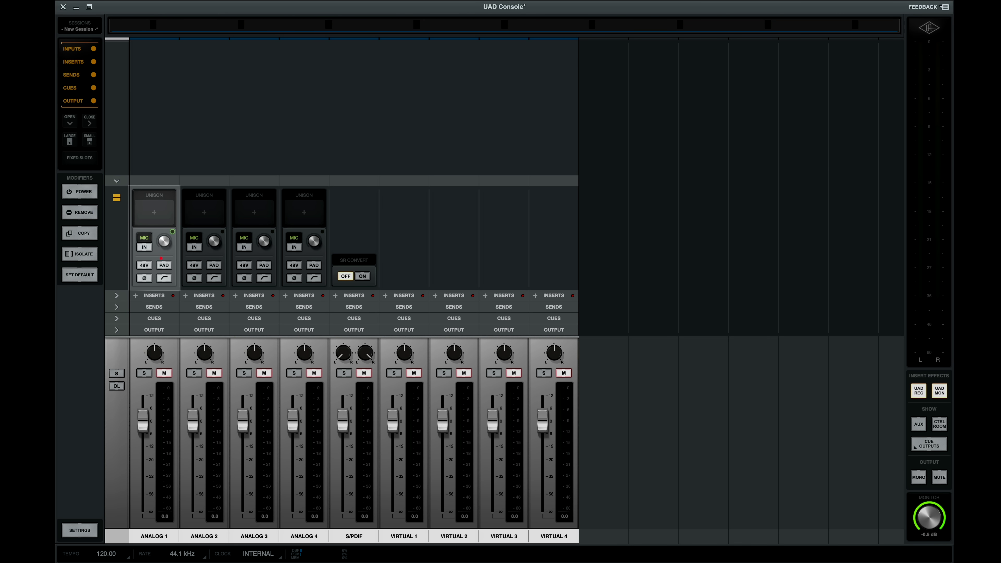
click(164, 278)
click(164, 278)
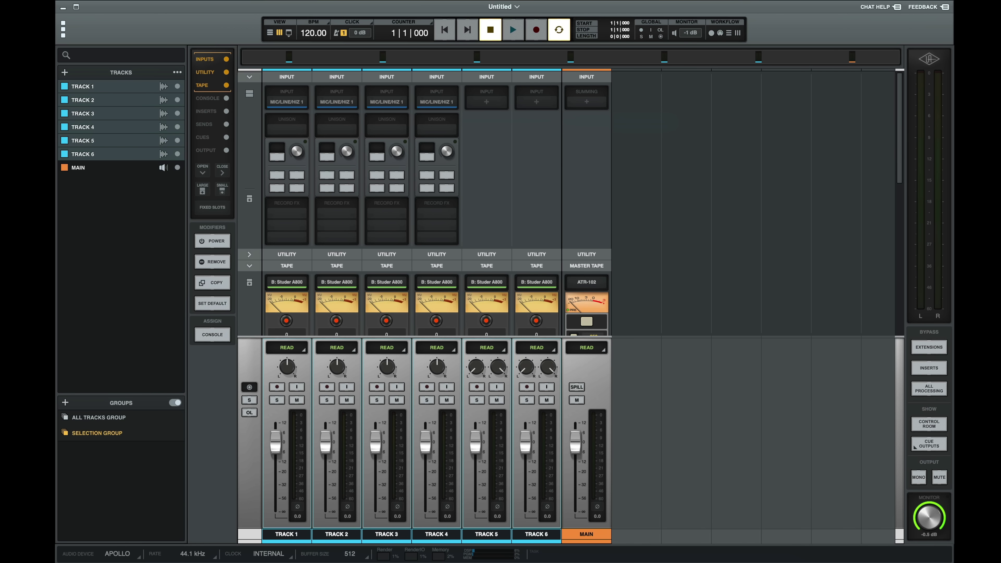
Step: Switch to LUNA, assign MIC/LINE/HIZ 1 as Track 1's input and record-arm the track
click(292, 102)
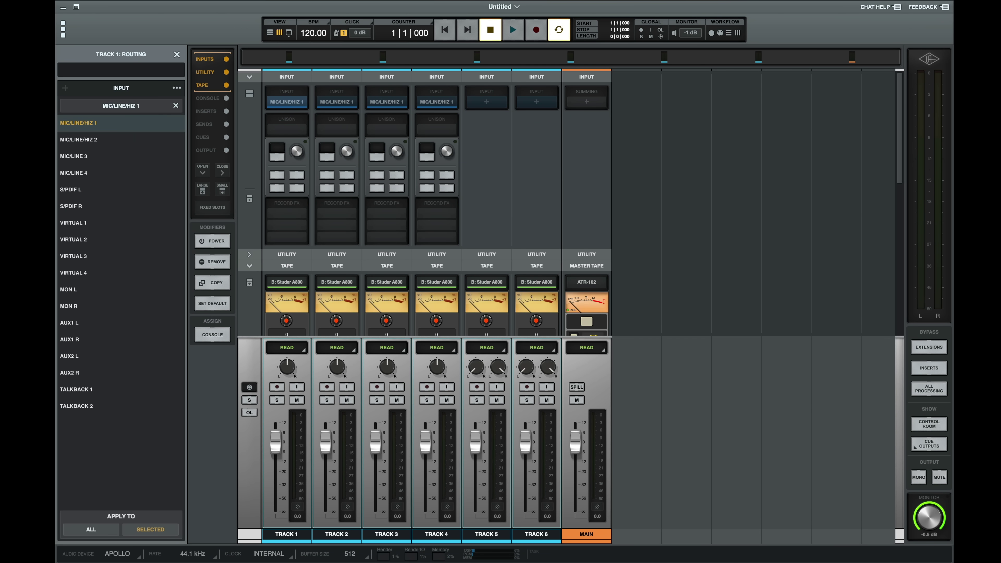
click(124, 130)
click(277, 387)
Step: Load the Neve 1073 from the Channel Strip & Preamp category into Track 1's Unison slot
click(287, 129)
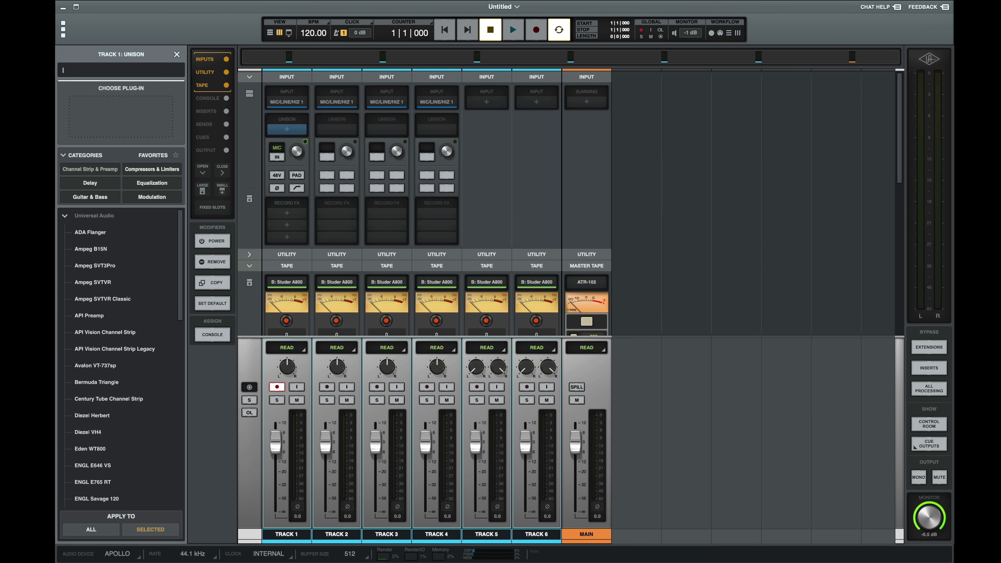
click(93, 170)
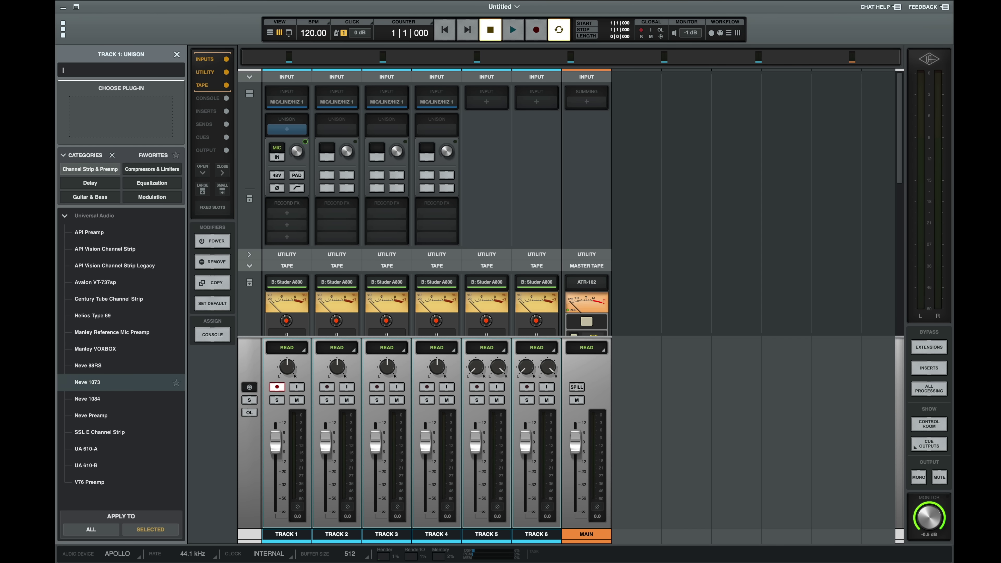
click(95, 383)
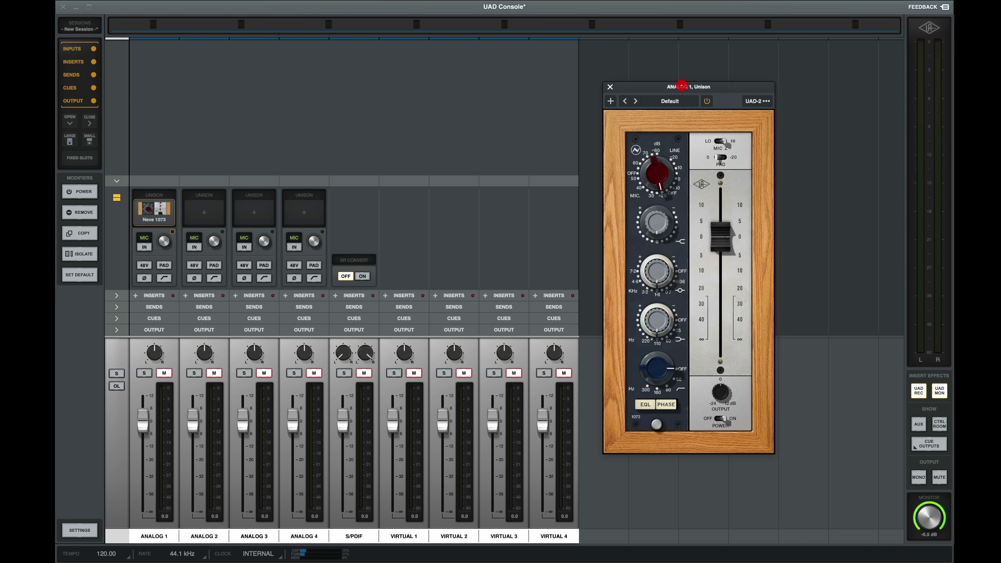
Step: Switch to UAD Console, expand the inserts section and load the API 550A equalizer into Analog 1's first insert slot
click(680, 79)
click(117, 295)
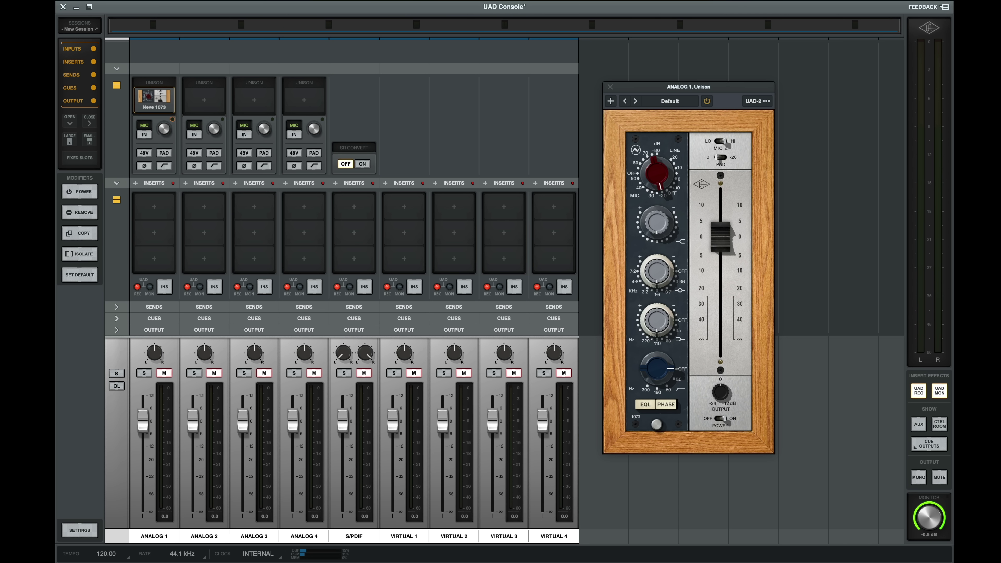
click(154, 206)
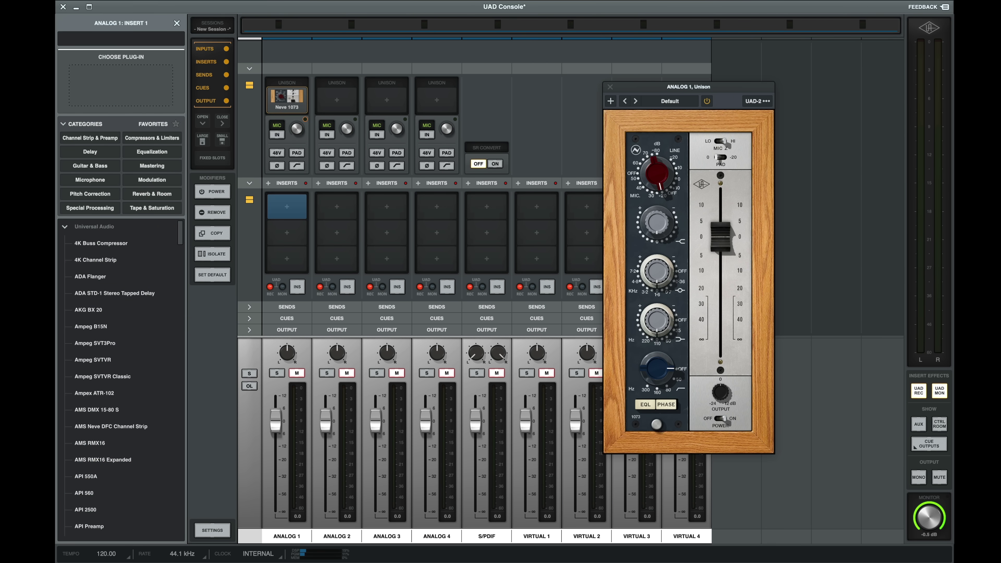
click(151, 152)
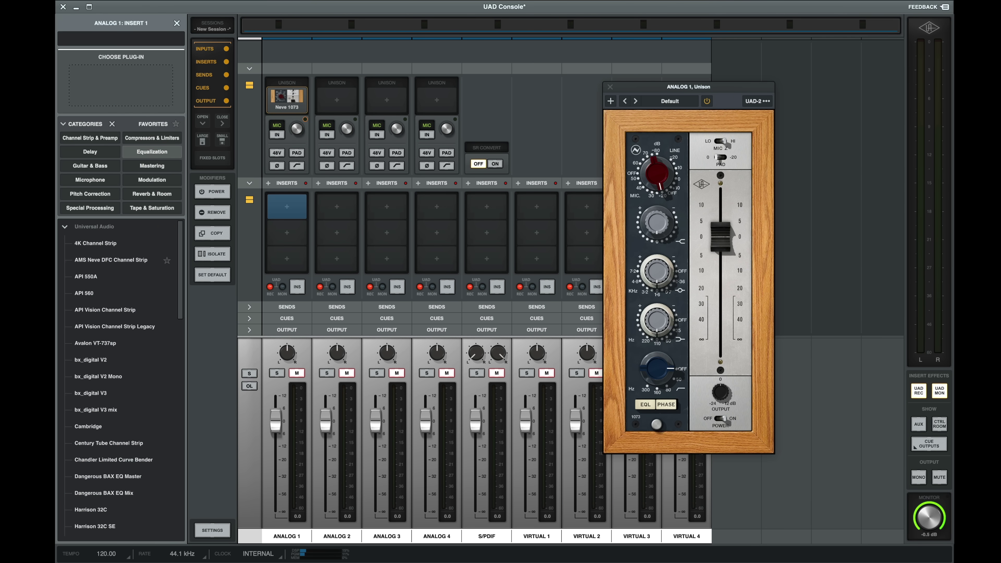
double_click(167, 277)
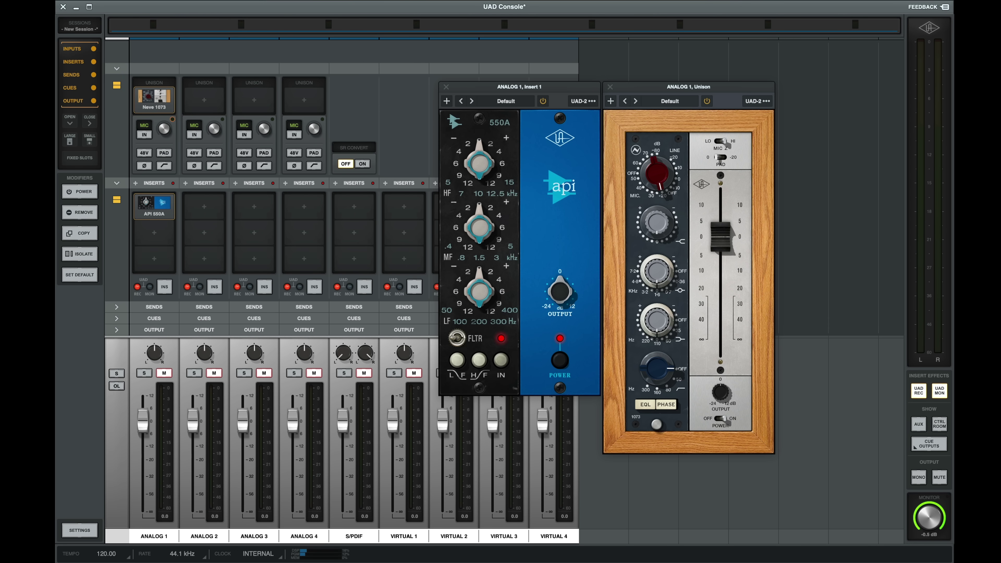
Step: Boost the high band and cut the mid band on Analog 1's API 550A, and check the plug-in on LUNA's Track 1
drag(479, 163, 481, 127)
drag(479, 227, 479, 239)
drag(479, 239, 479, 237)
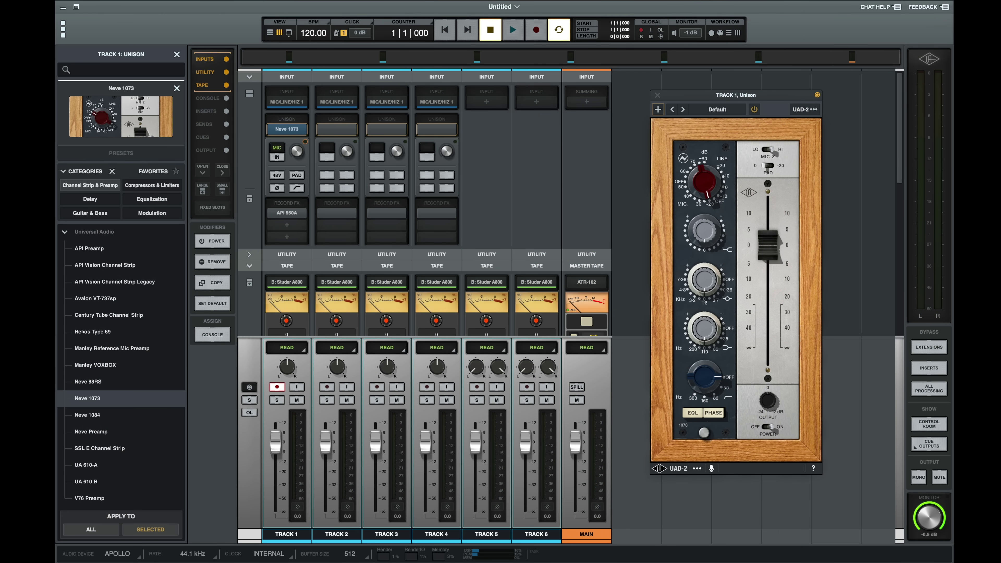
mouse_move(286, 213)
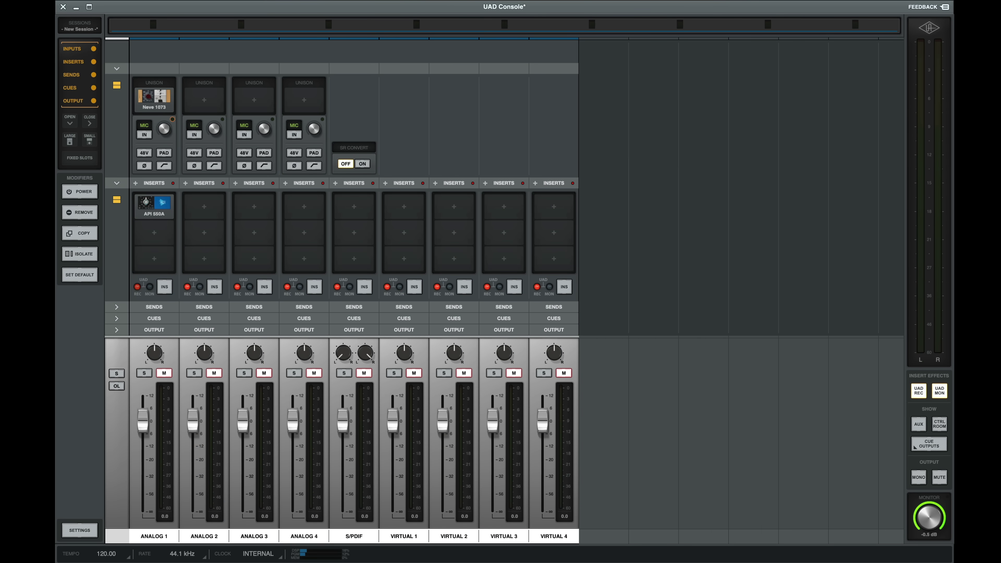
Step: Set the inserts of all channels to UAD MON, except Virtual 1 and Analog 3, which use UAD REC
click(150, 287)
click(138, 287)
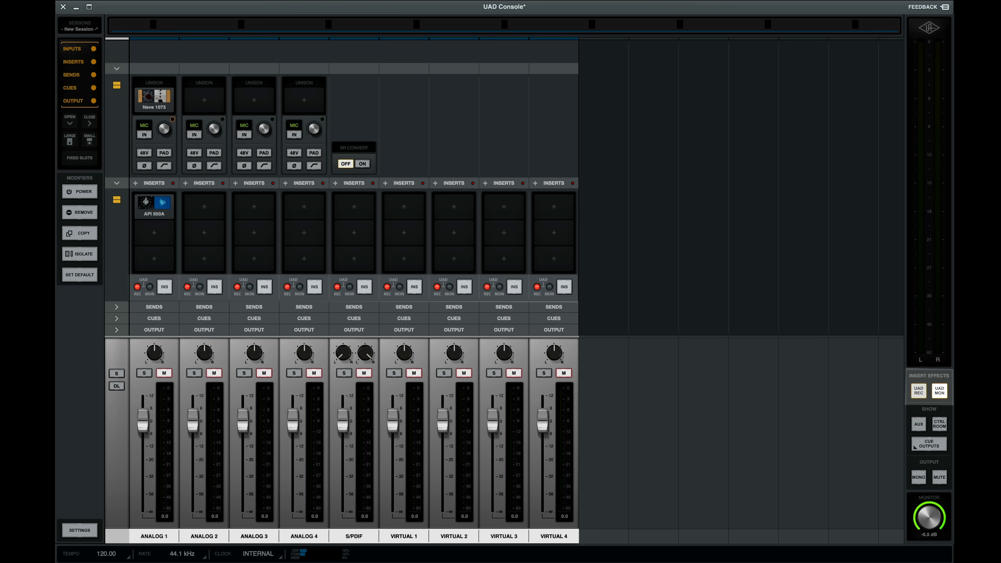
click(919, 391)
click(939, 390)
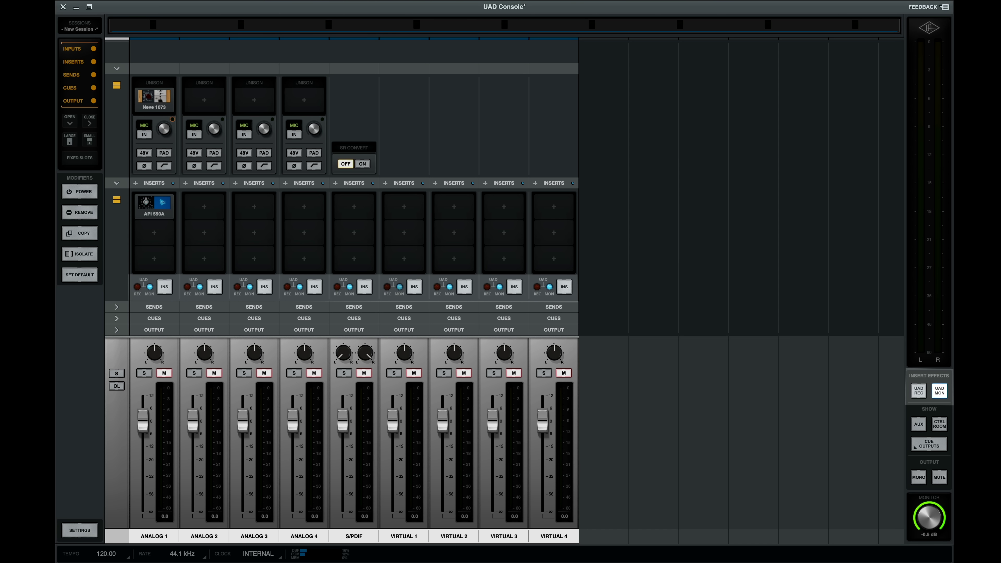
click(387, 287)
click(237, 286)
Step: Expand the sends section of the channel strips and show the aux return channels
click(239, 307)
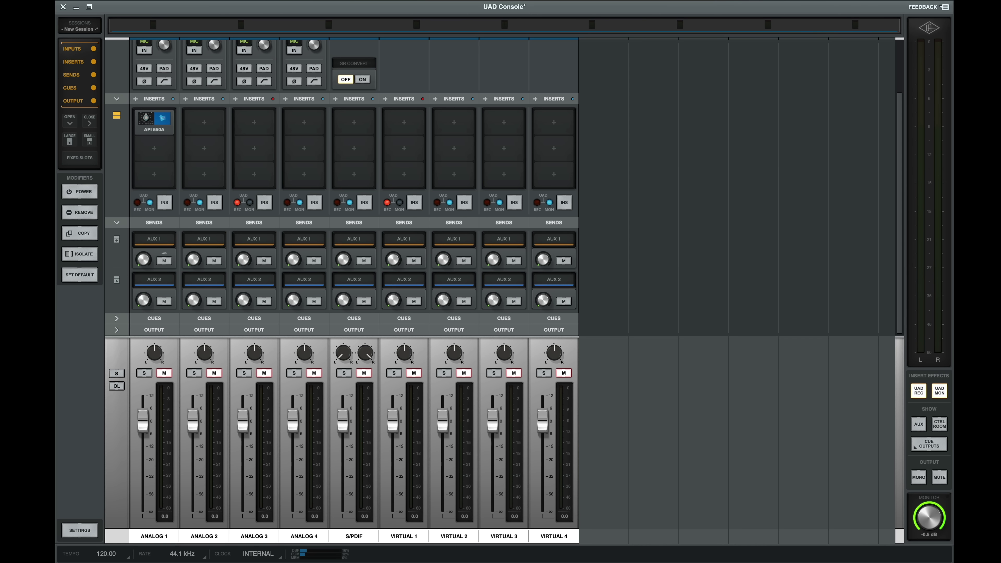
click(150, 295)
click(141, 301)
click(918, 424)
click(919, 424)
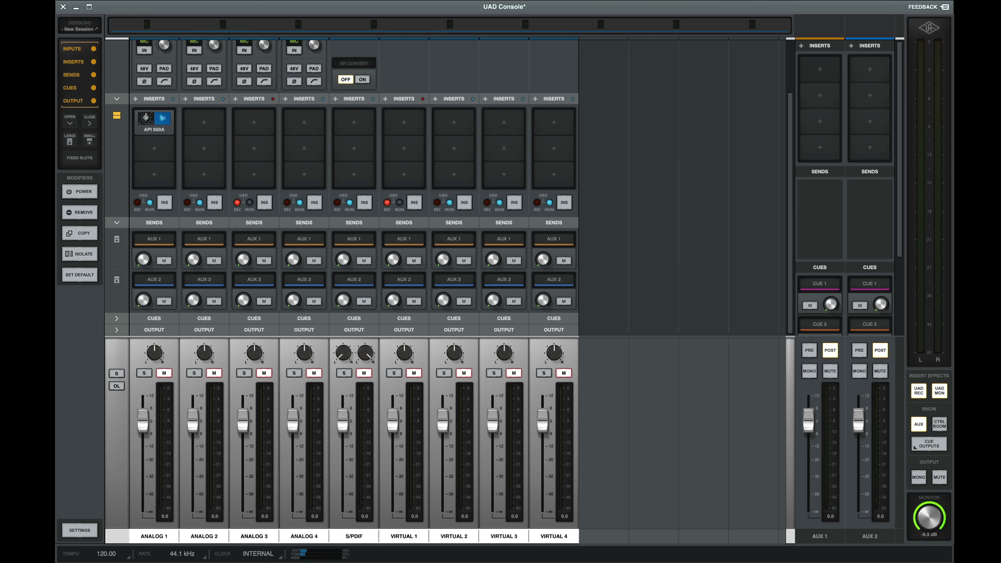
Step: Load the Pure Plate reverb from the Reverb & Room category into Aux 1's first insert slot
click(820, 69)
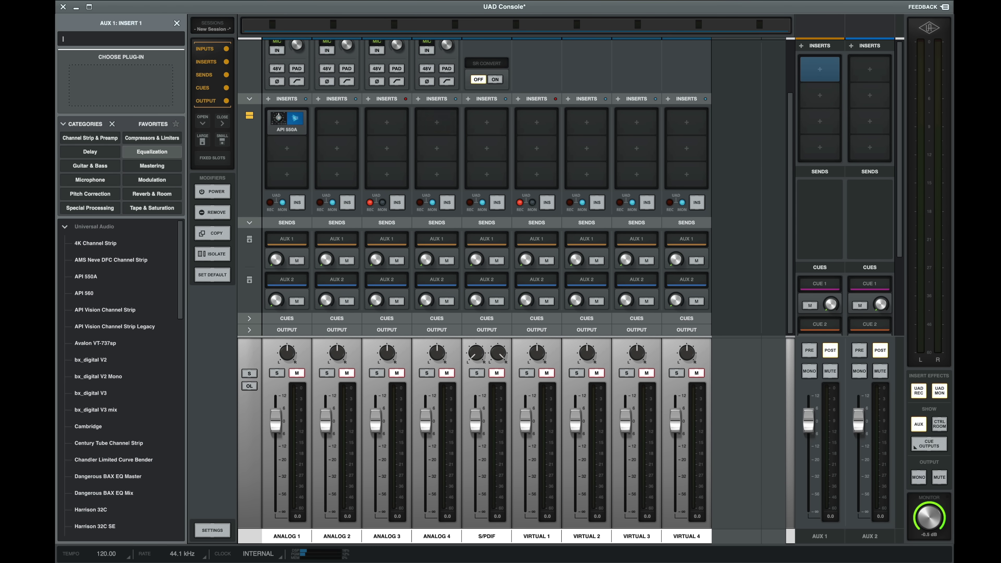
click(157, 193)
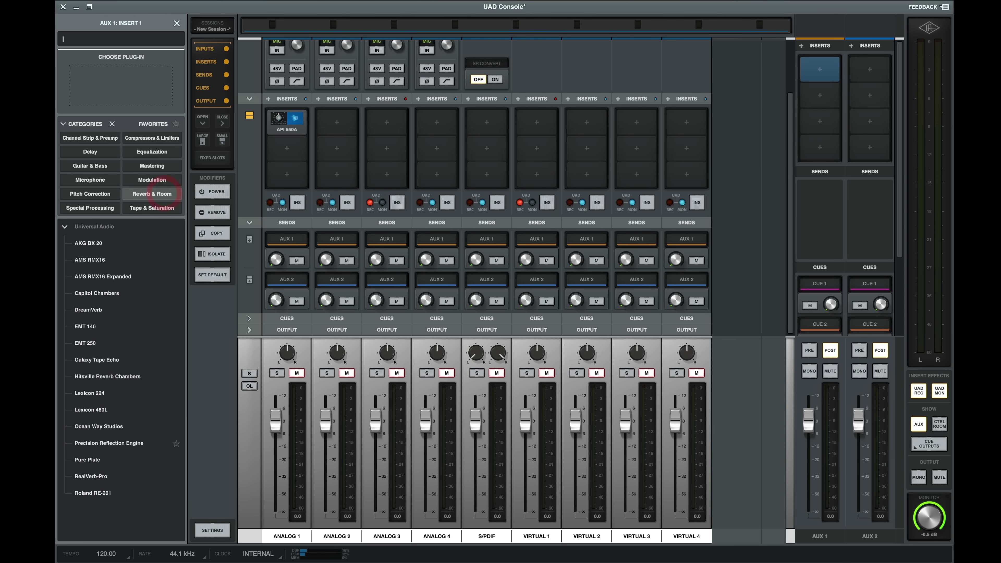
double_click(88, 459)
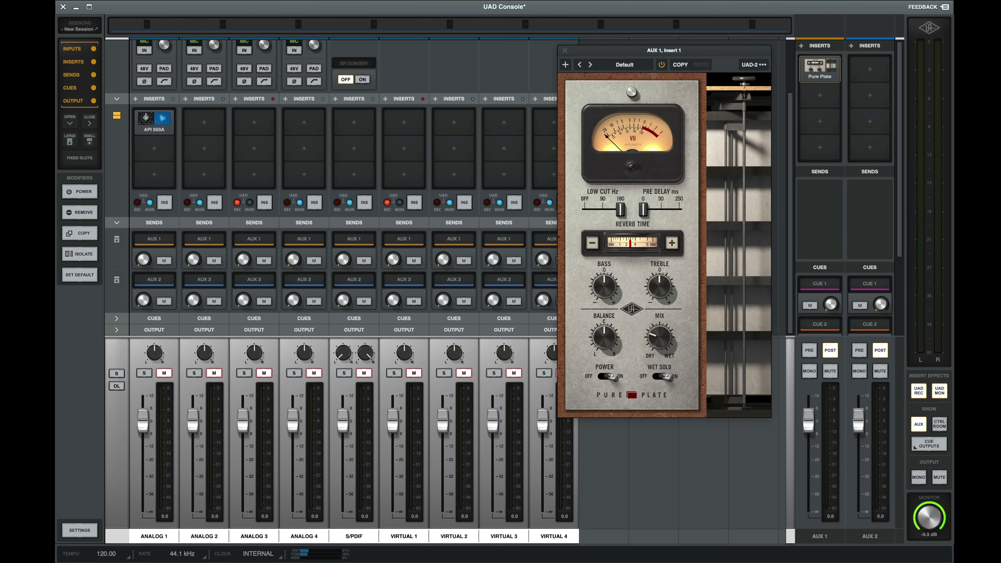
Step: Turn up Analog 1's send to Aux 1, and hide and show the aux channels again
click(162, 197)
click(918, 424)
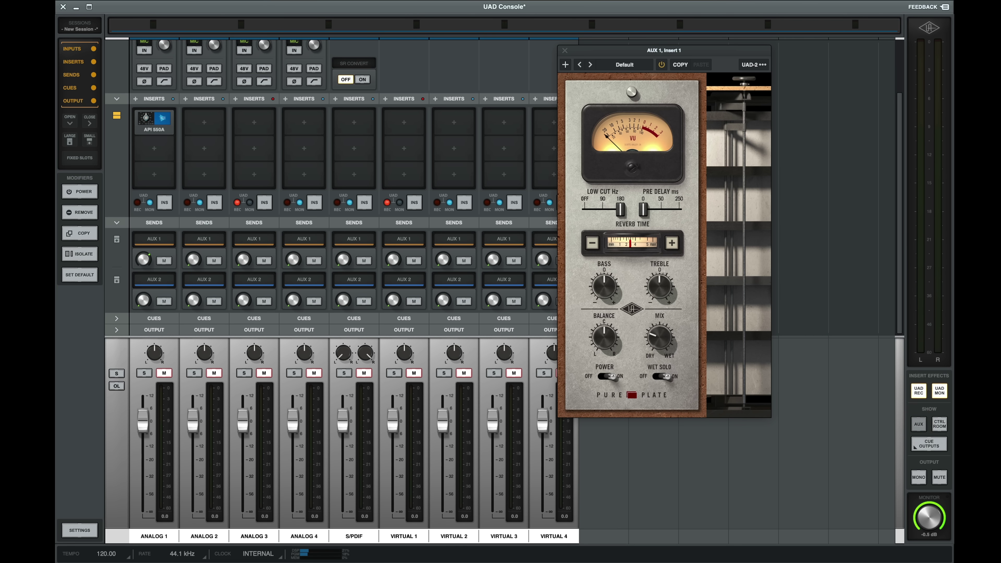
click(919, 424)
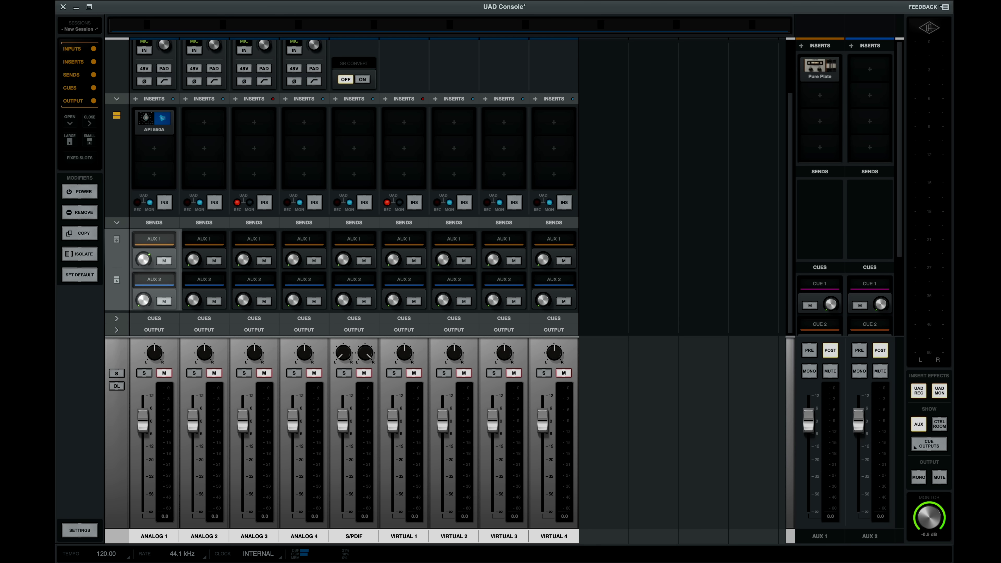
Step: Enlarge the Aux 1 send row, raise Analog 1's send level to about -1.8 dB, and shrink the row again
click(116, 240)
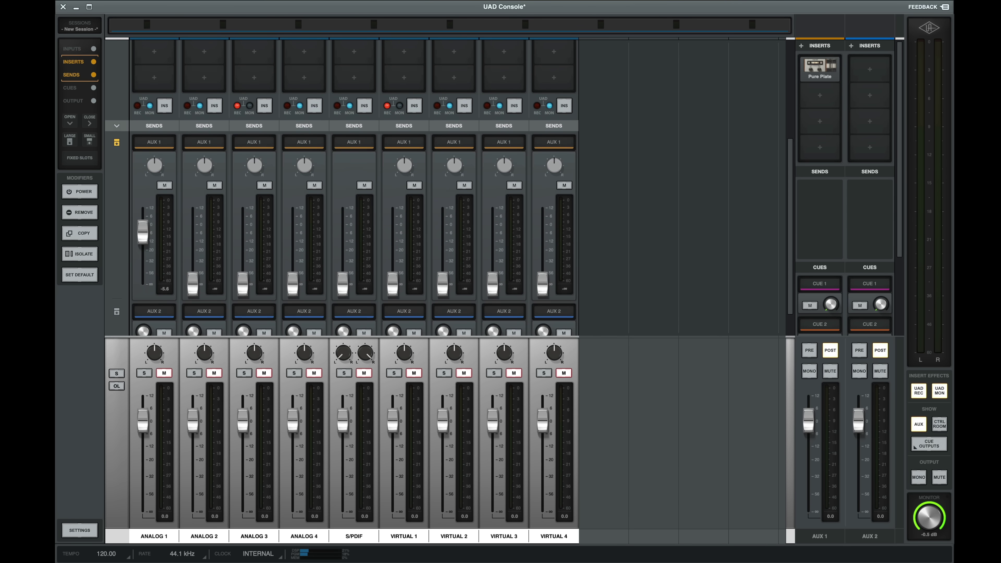
mouse_move(143, 230)
mouse_down()
mouse_move(142, 276)
mouse_move(143, 209)
mouse_move(142, 280)
mouse_move(141, 219)
mouse_up()
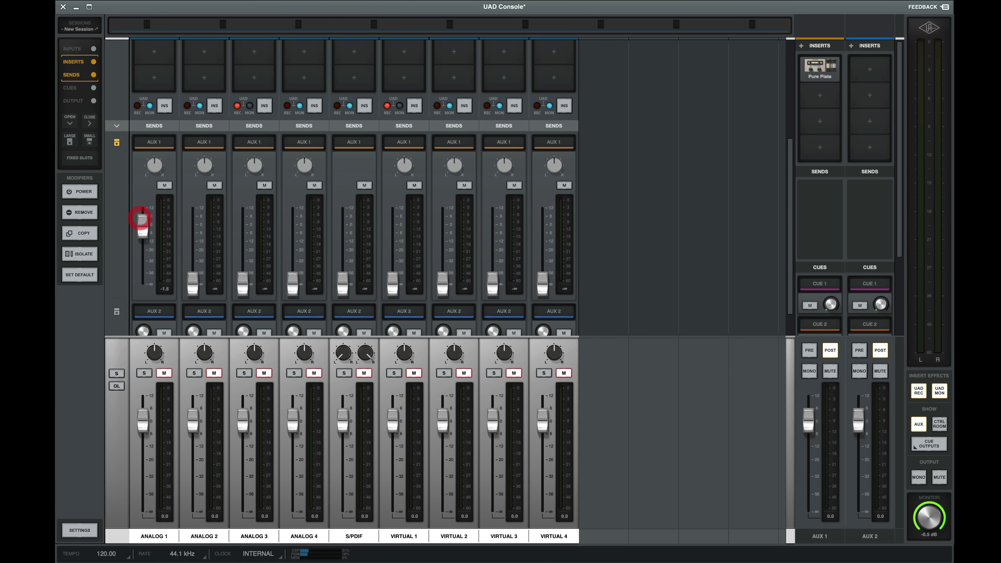
click(116, 142)
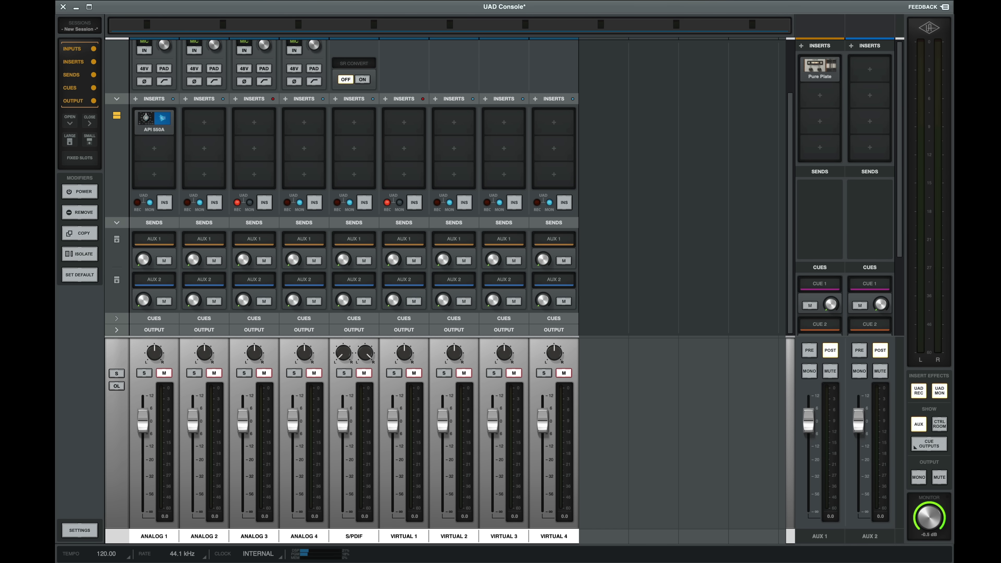
Step: Expand the cues section and turn up Analog 1's send to Cue 1
click(117, 318)
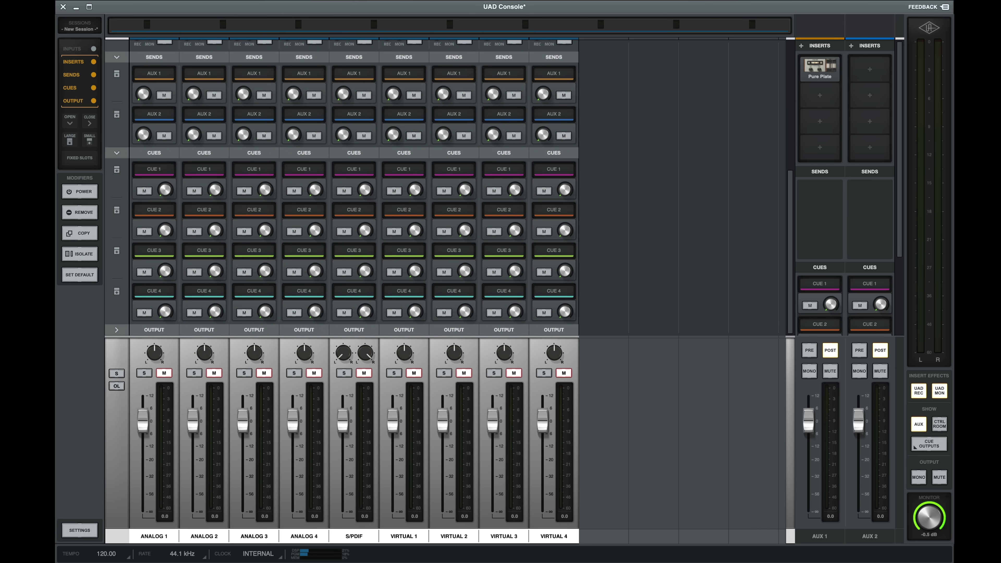
drag(165, 190, 165, 158)
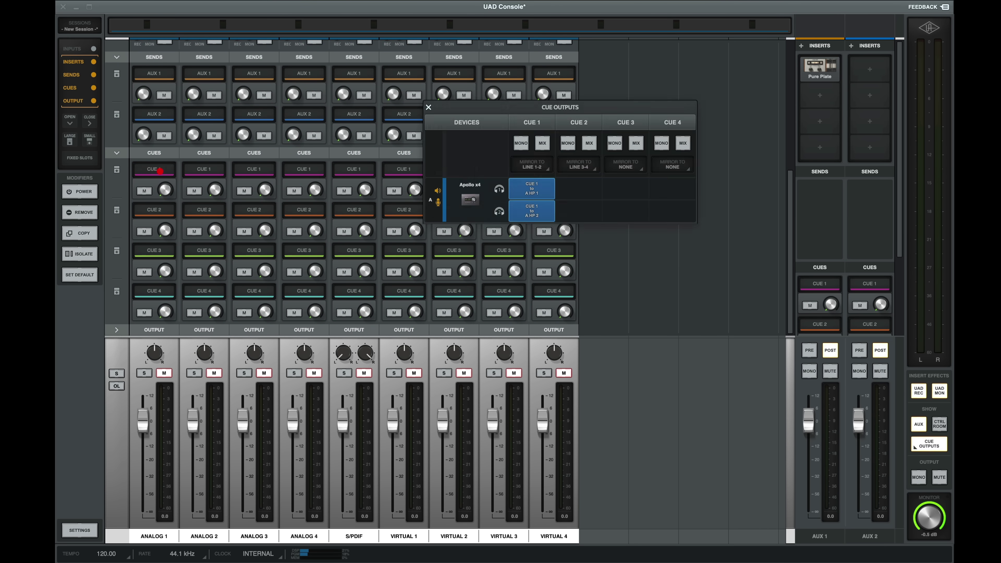
Step: Route Cue 2 to both Apollo x4 headphone outputs, return them to Cue 1, and close the cue outputs window
click(567, 197)
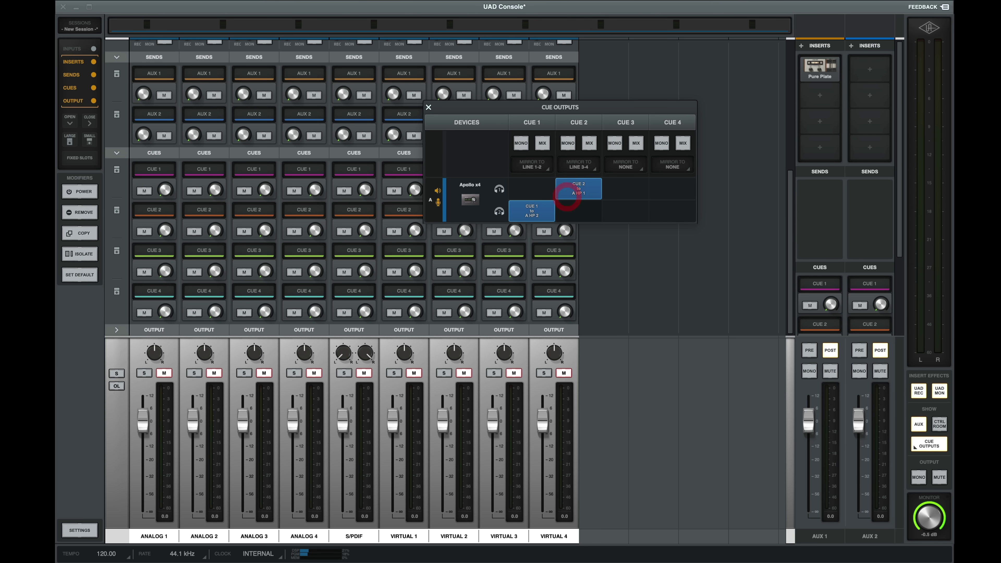
click(567, 207)
click(544, 193)
click(537, 208)
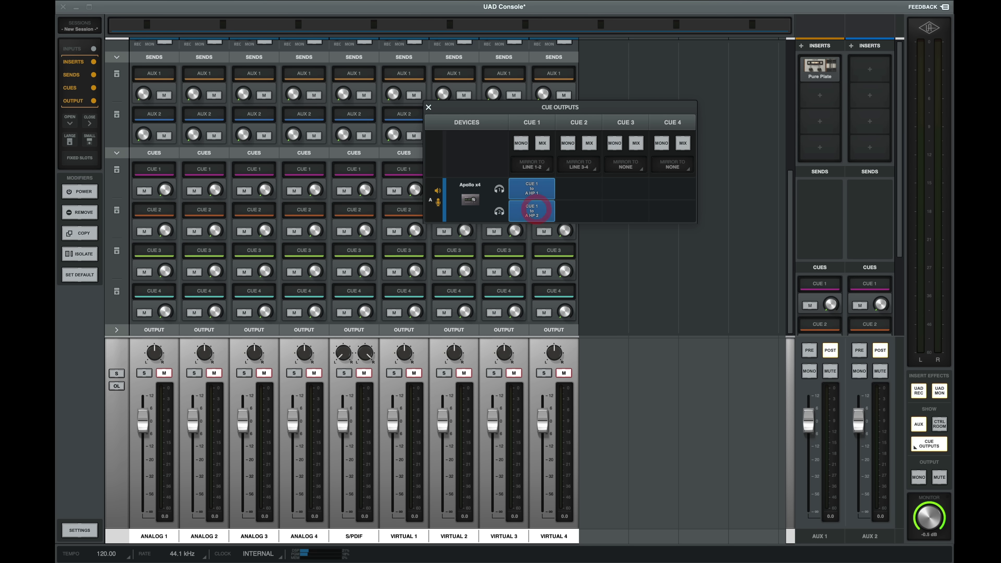
click(429, 107)
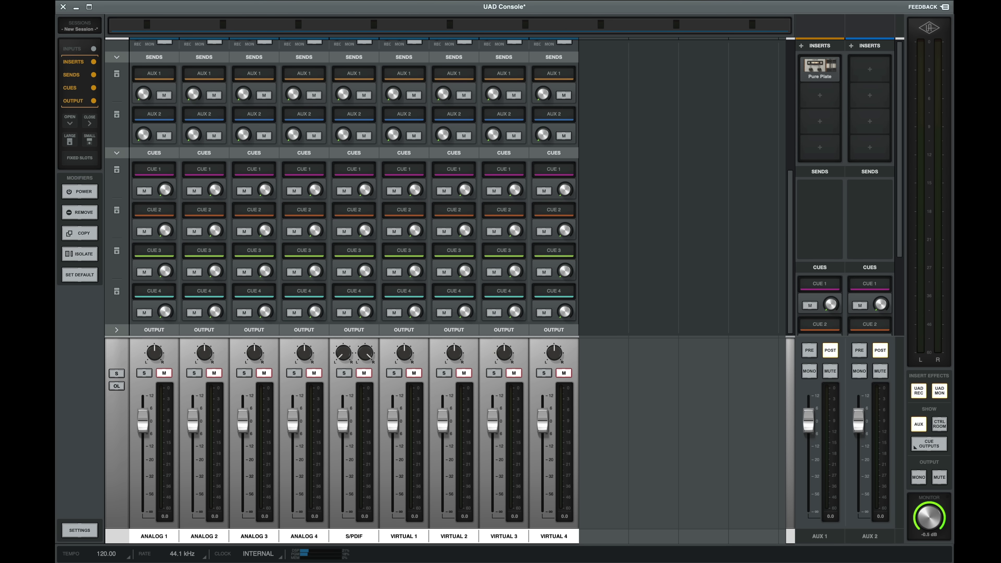
Step: Enlarge the Cue 1 row, raise Analog 1's Cue 1 send to about -1 dB, and shrink the row again
click(116, 170)
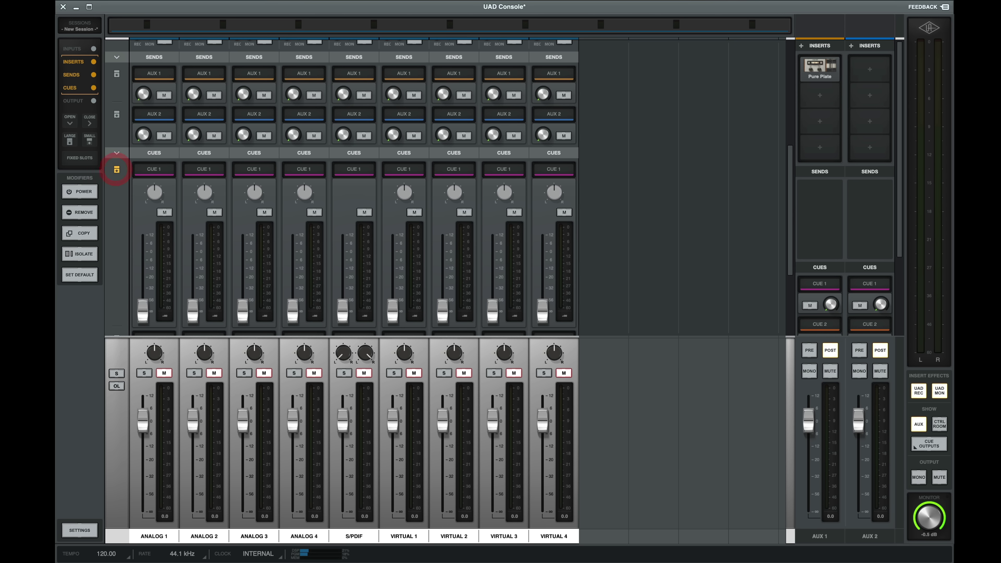
drag(142, 311, 143, 280)
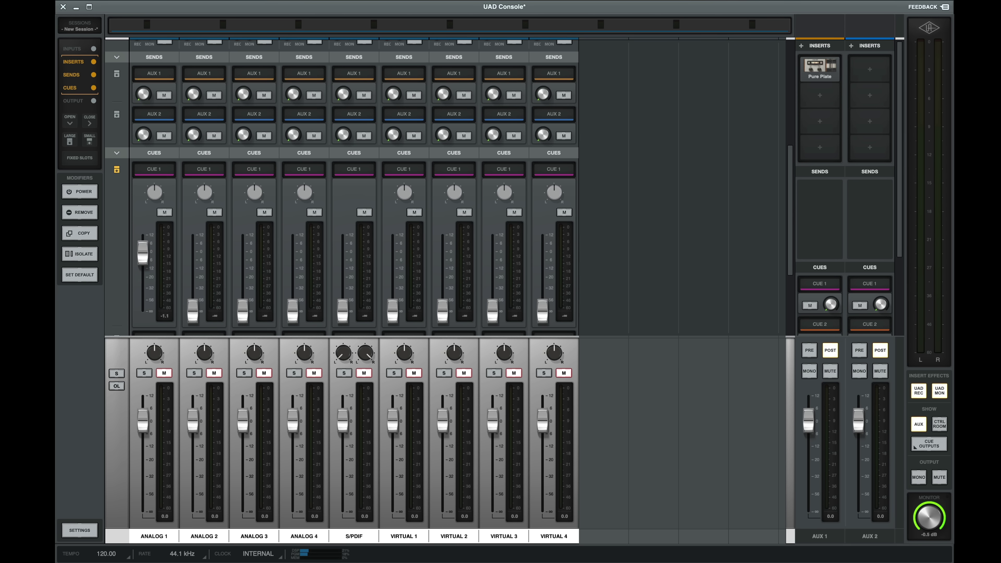
drag(143, 249, 143, 250)
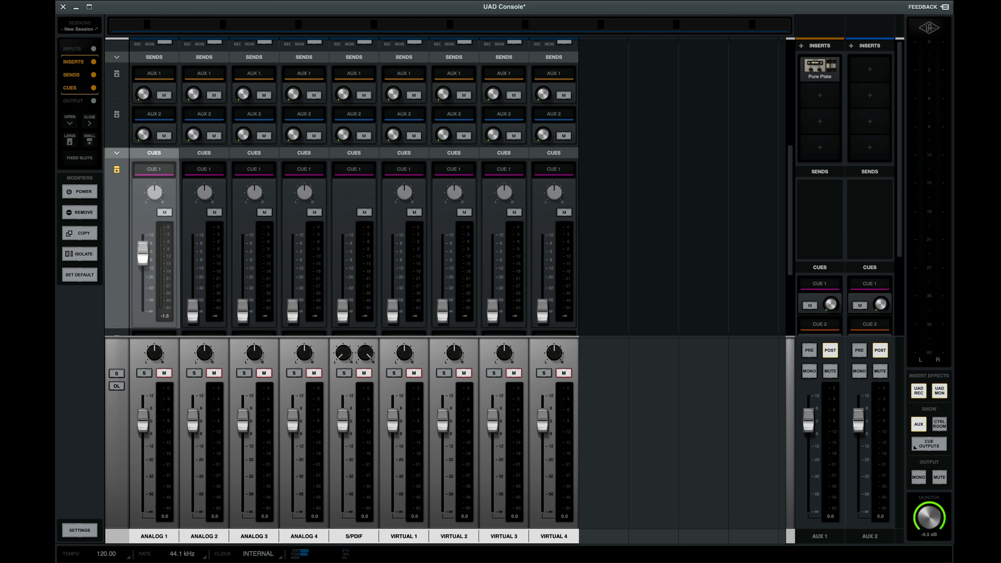
click(178, 118)
click(145, 242)
click(117, 169)
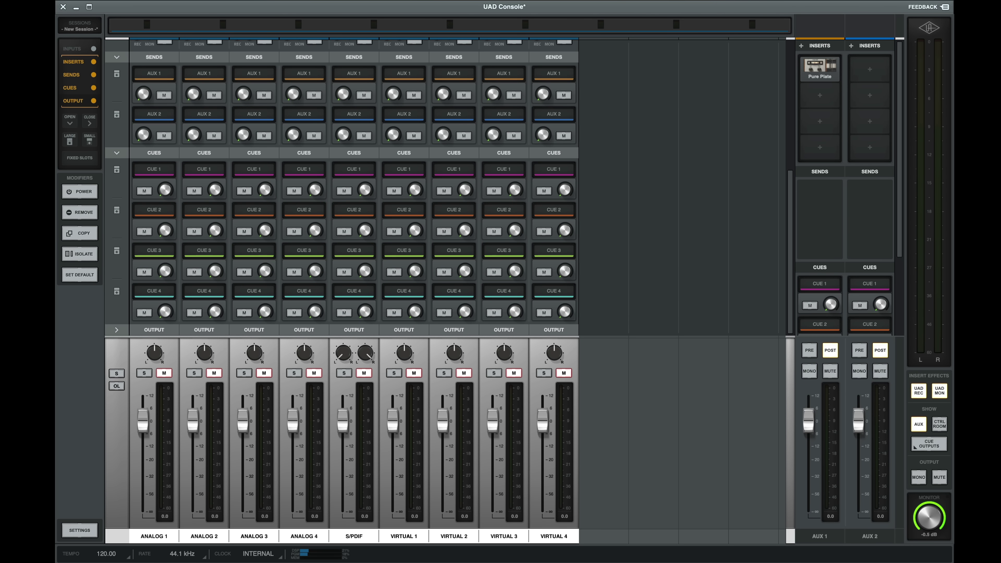
Step: Hide the output, cues and sends sections of the mixer, and show sends and cues again
click(93, 49)
click(94, 100)
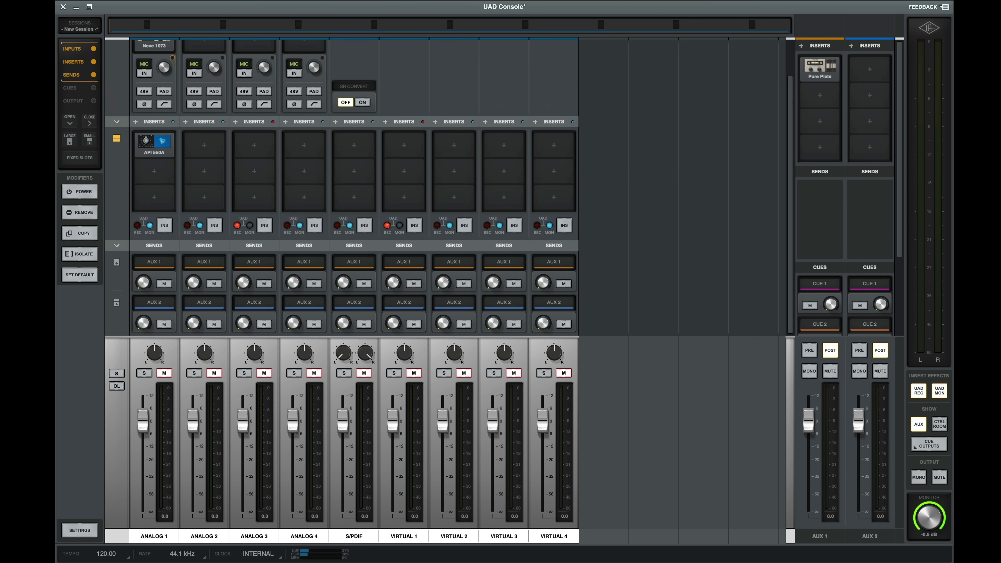
click(93, 88)
click(94, 75)
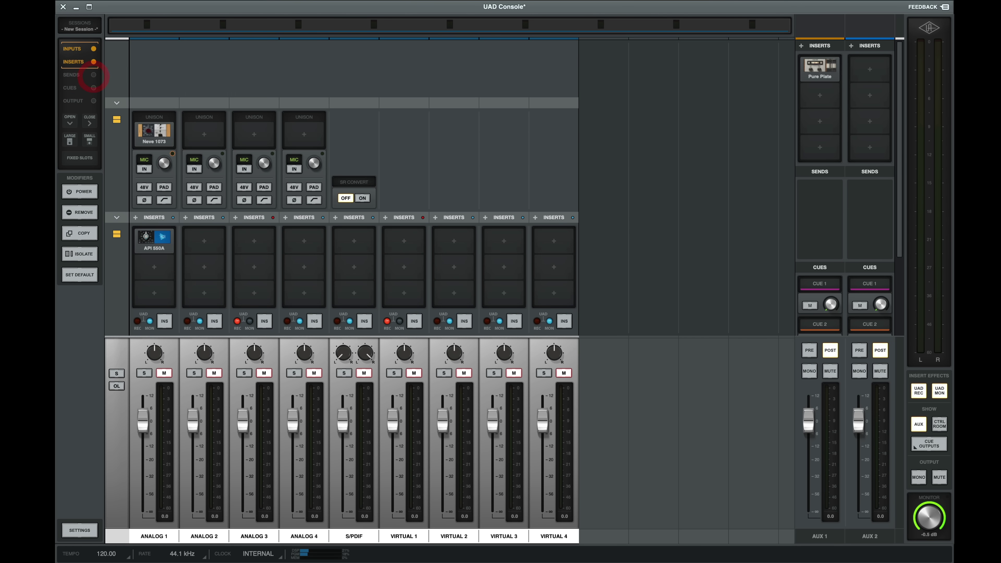
click(93, 75)
click(93, 88)
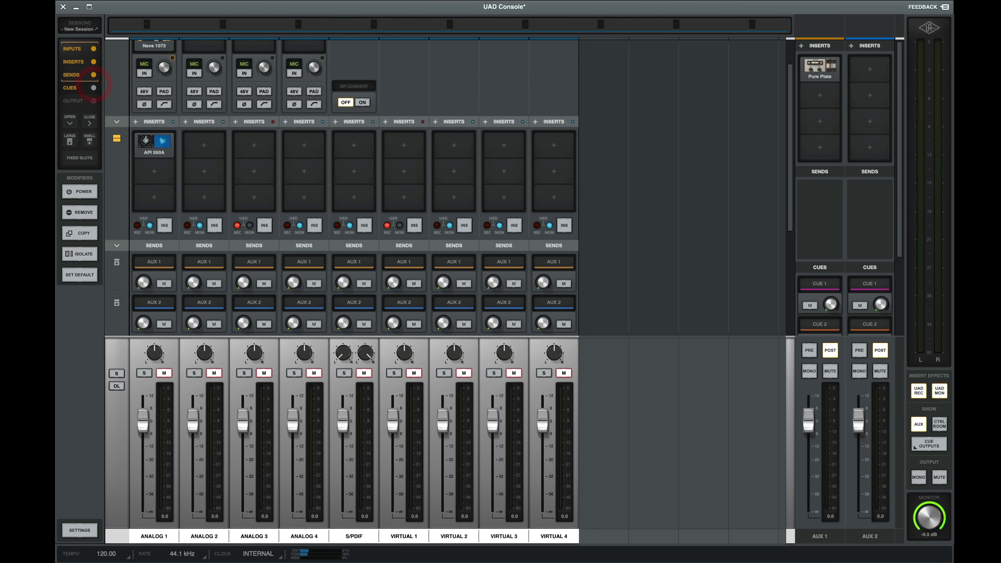
scroll(353, 187, down, 5)
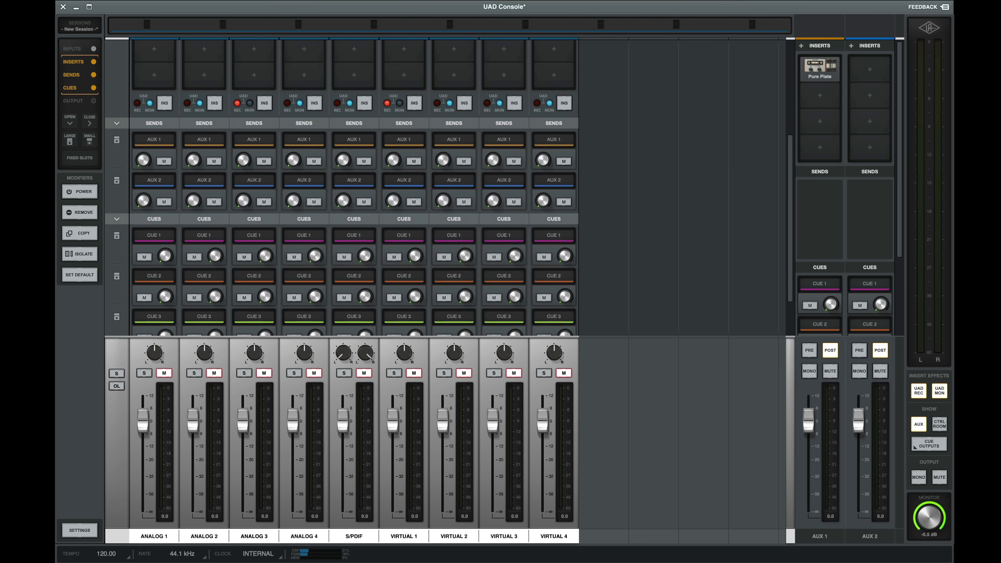
scroll(354, 187, up, 1)
scroll(354, 188, up, 5)
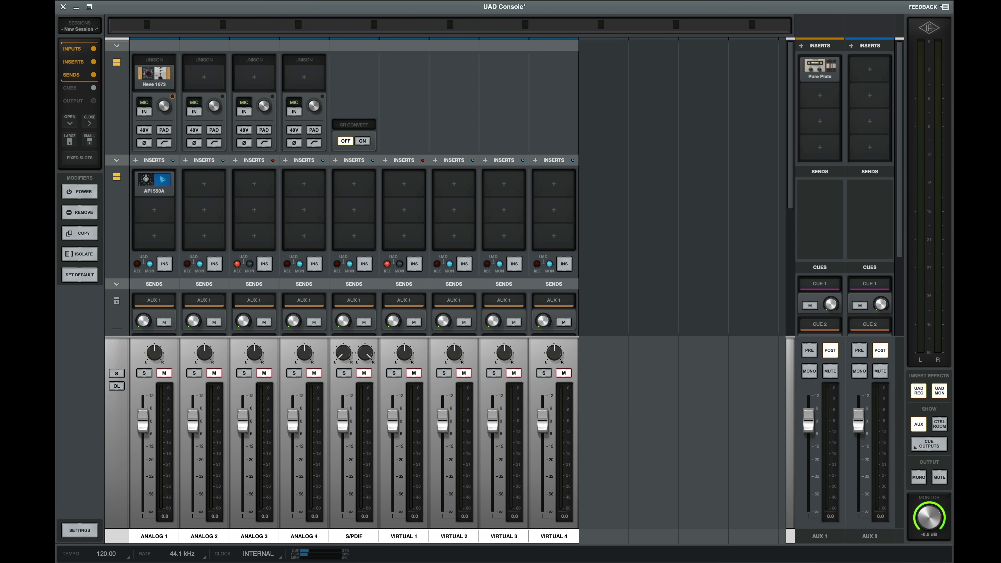
Step: Shrink and restore the fader area's height while adjusting Analog 1's level, leaving it at about -1 dB
double_click(189, 338)
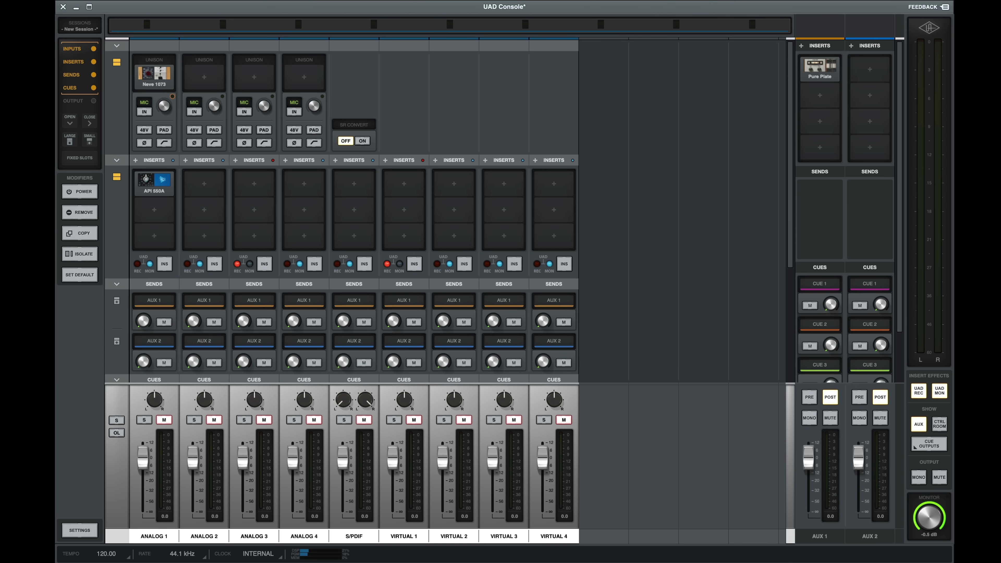
mouse_move(142, 457)
mouse_down()
mouse_move(143, 503)
mouse_move(144, 455)
mouse_up()
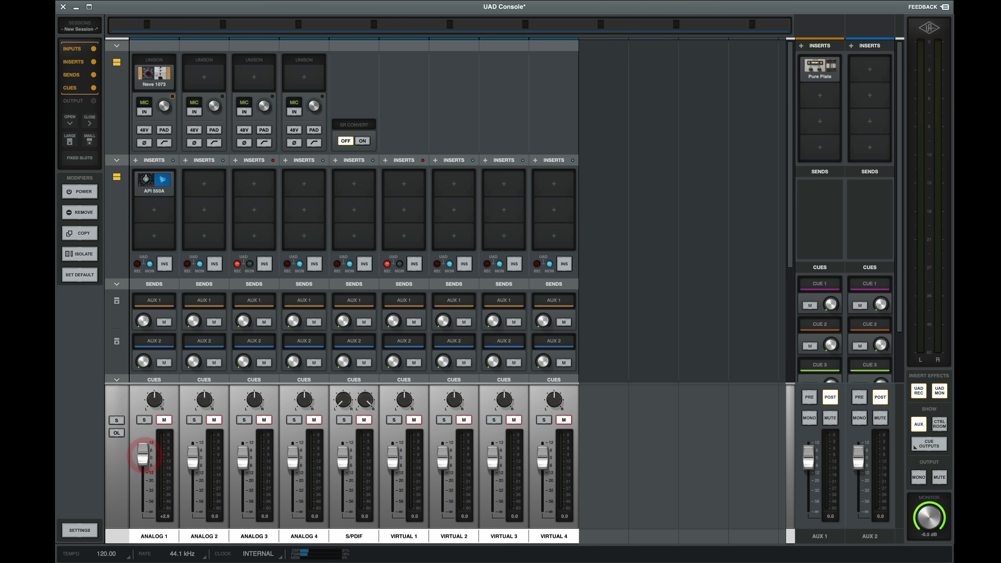
double_click(181, 384)
mouse_move(142, 416)
mouse_down()
mouse_move(143, 512)
mouse_move(142, 421)
mouse_up()
click(143, 420)
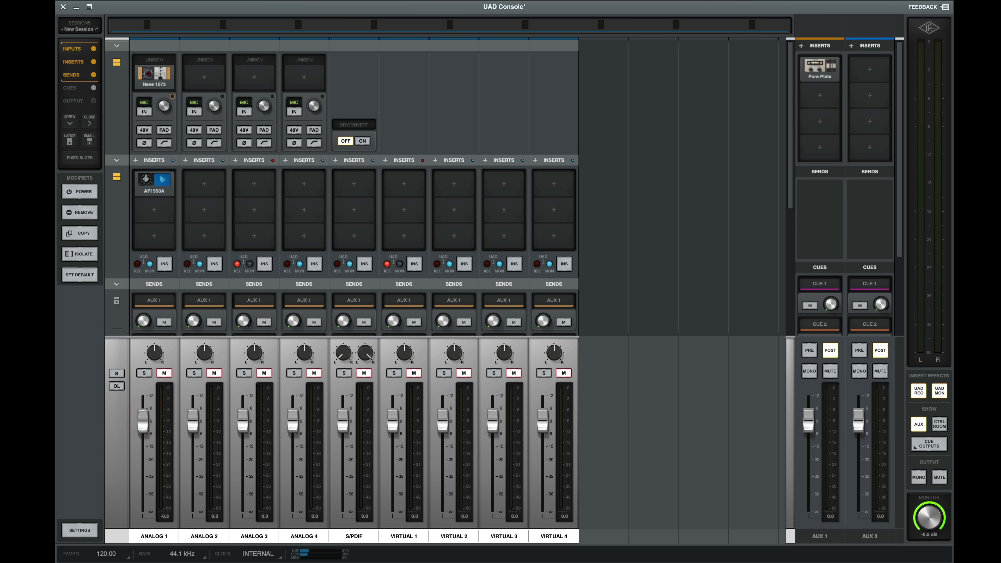
Step: Lower the faders of Analog 2 to about -2.7 dB, Analog 3 to about -35 dB and Analog 4 to about -14 dB
drag(193, 421, 243, 478)
click(197, 418)
drag(292, 421, 293, 449)
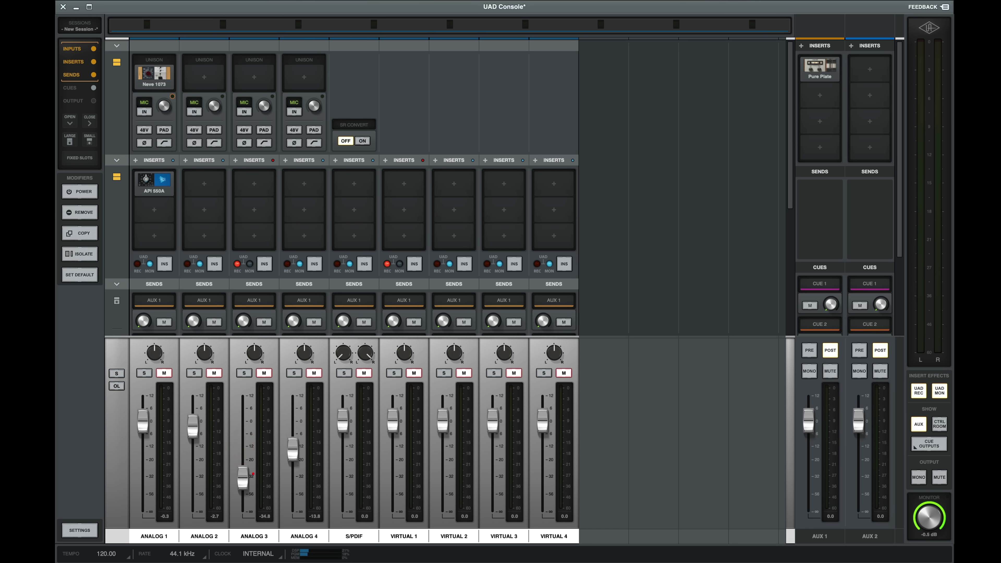
Step: Lower Analog 1 to about -11.7 dB and S/PDIF slightly, and raise Virtual 1 to about +3.9 dB
drag(142, 421, 135, 446)
click(136, 446)
drag(341, 421, 393, 413)
click(382, 423)
click(396, 415)
Step: Link Virtual 1 and Virtual 2 as a stereo pair and name the channel DAW
click(404, 536)
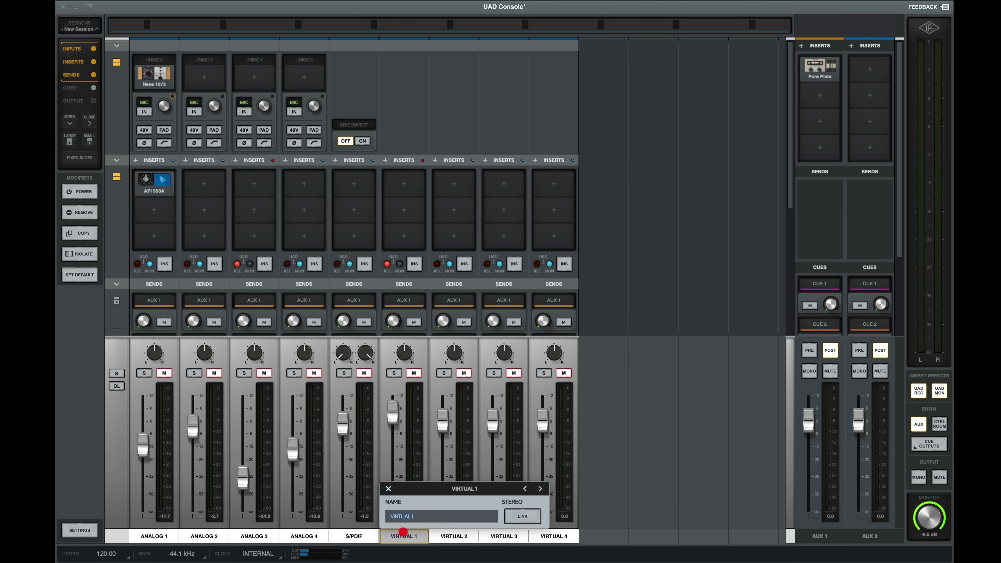
click(530, 514)
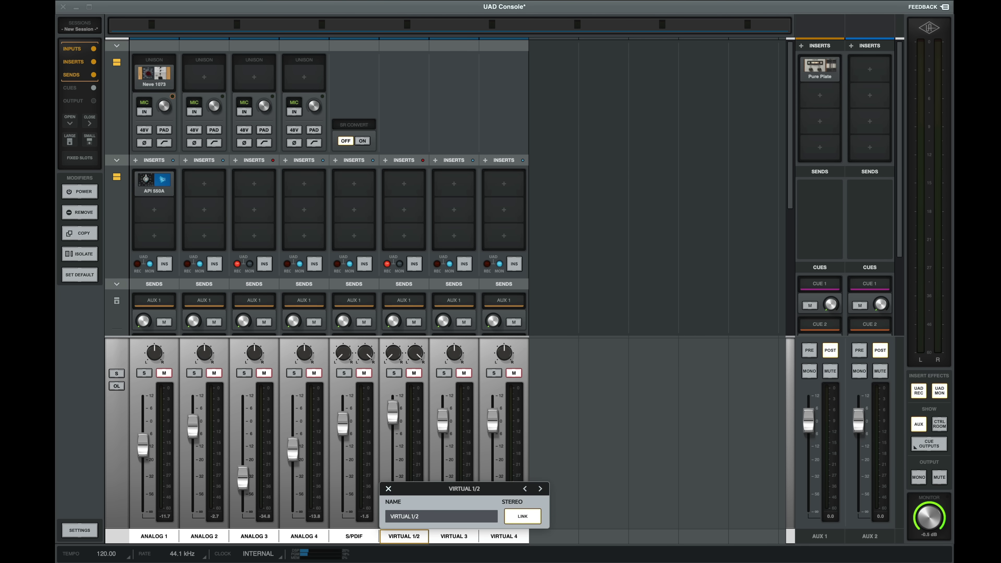
click(454, 513)
text(DAW)
key(Return)
Step: Link Virtual 3 and Virtual 4 as a stereo pair and name the channel CPU
click(452, 537)
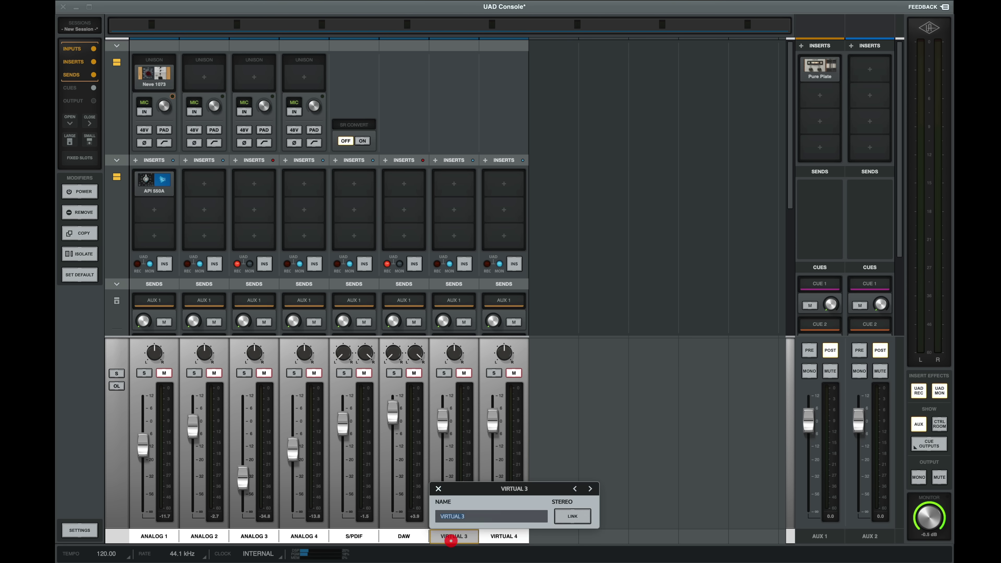
click(572, 516)
click(476, 517)
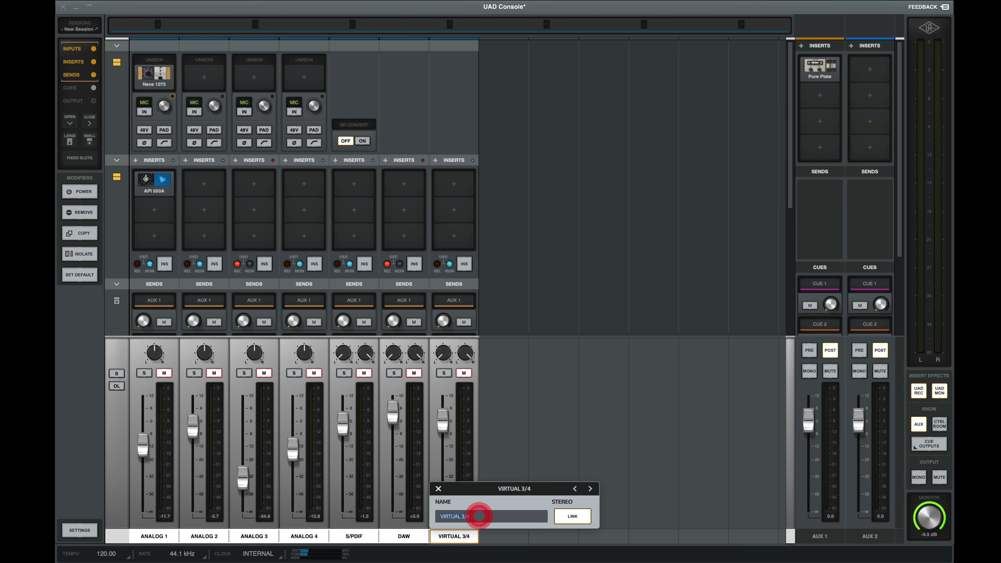
text(CH)
text(U)
key(Return)
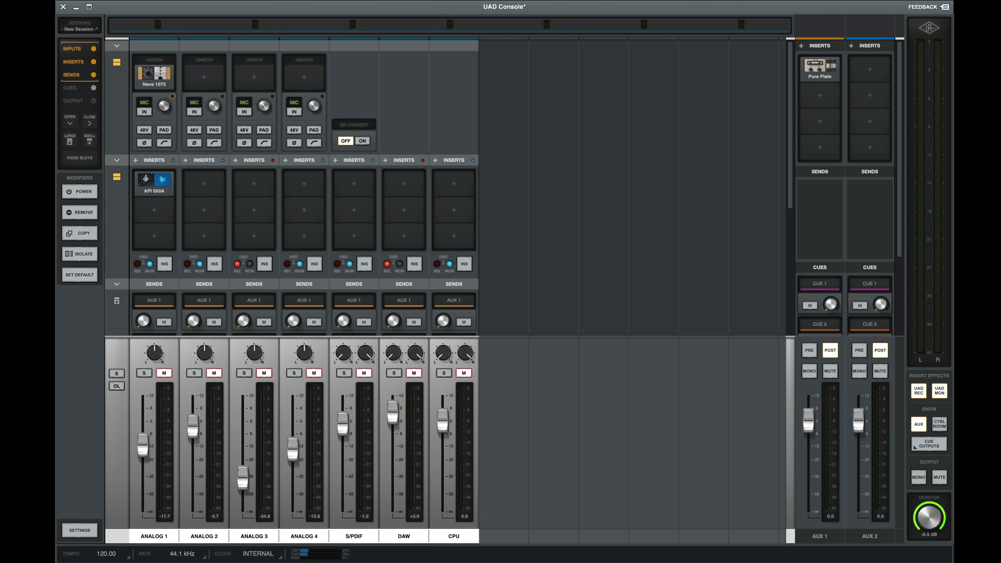
Step: Hide the S/PDIF channel from the mixer using the Show/Hide Channels mode
click(354, 536)
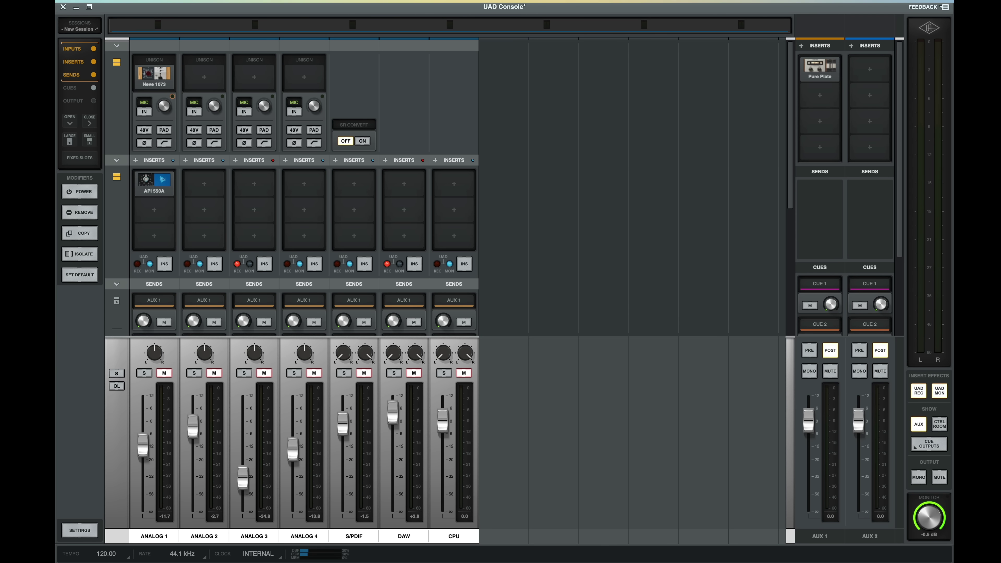
click(222, 1)
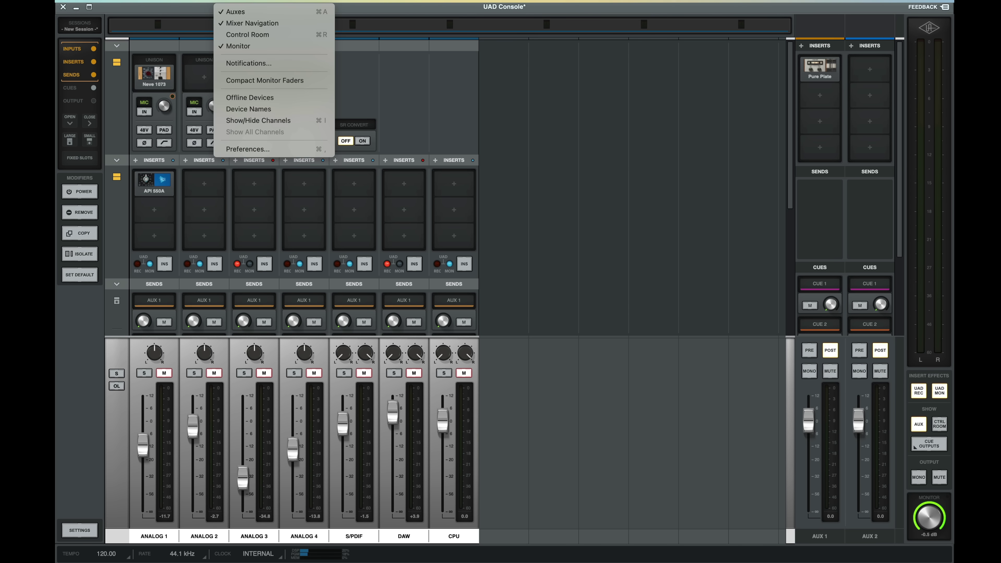
click(255, 121)
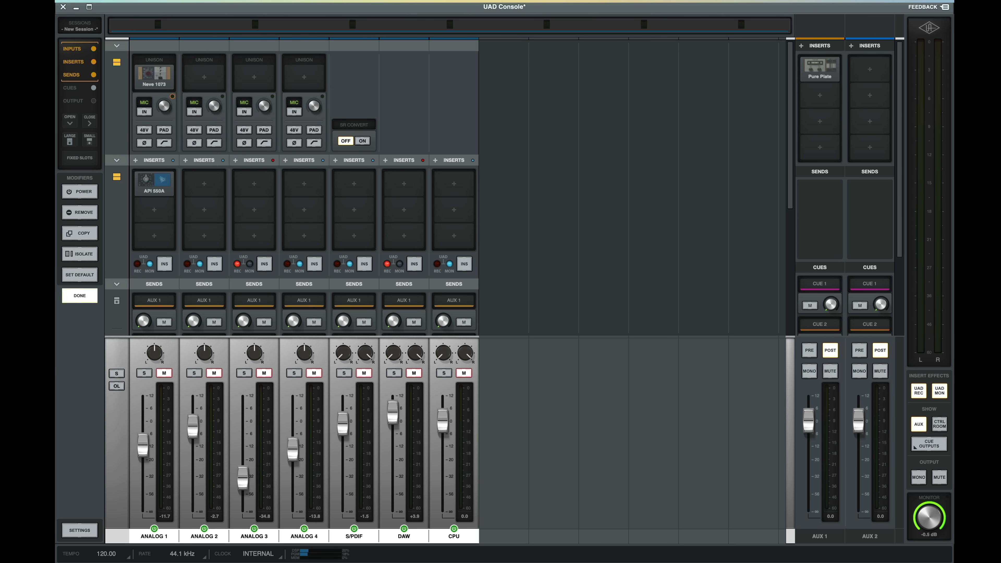
click(354, 528)
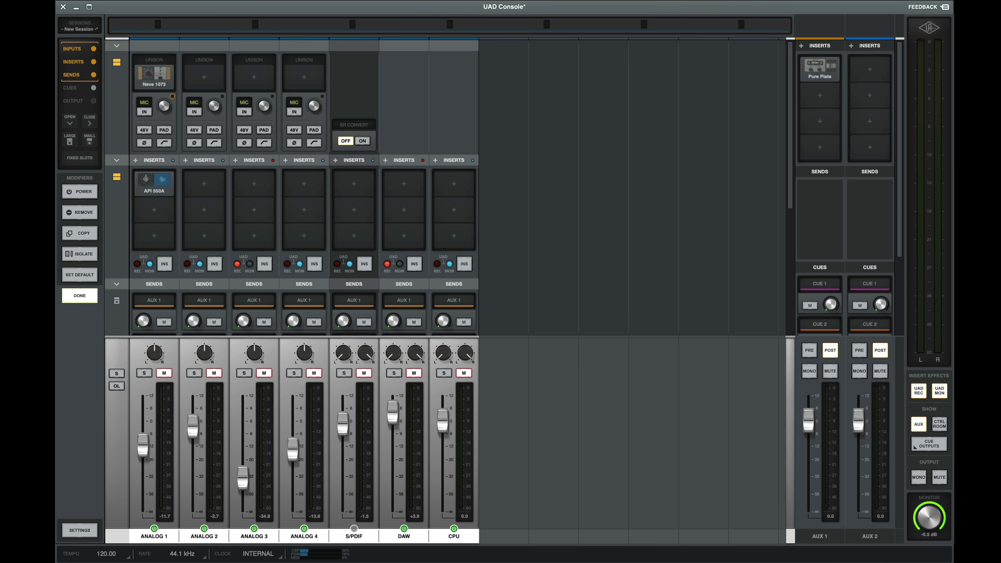
click(79, 295)
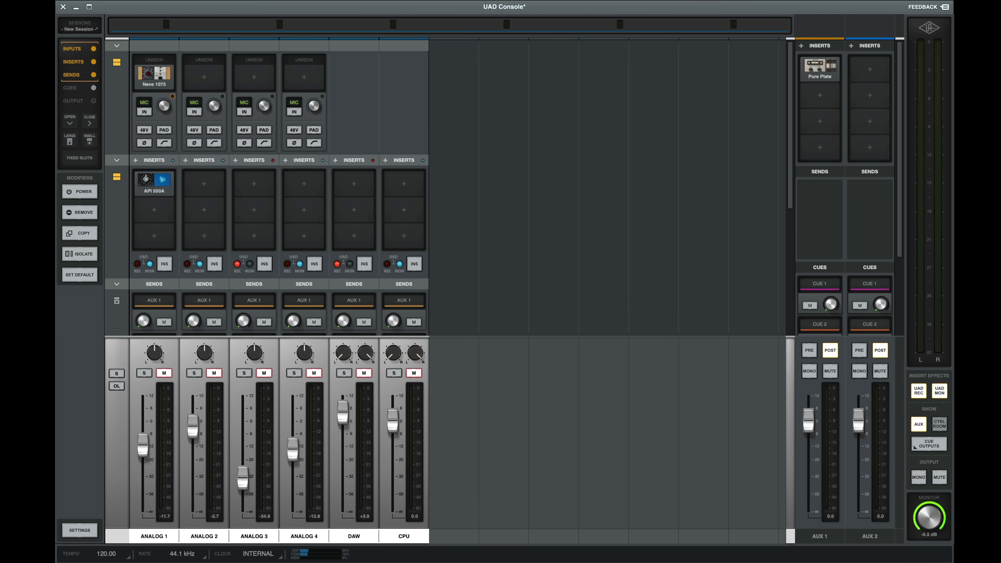
Step: Show the control room section, raise the talkback level to about -3.8 dB, and hide the section again
click(940, 424)
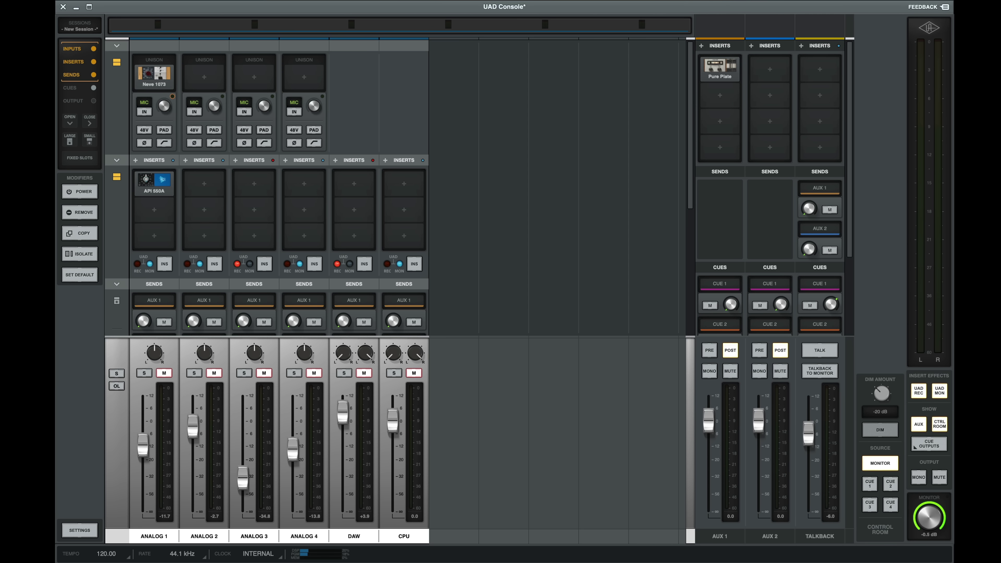
mouse_move(809, 434)
mouse_down()
mouse_move(808, 469)
mouse_move(808, 420)
mouse_move(808, 429)
mouse_up()
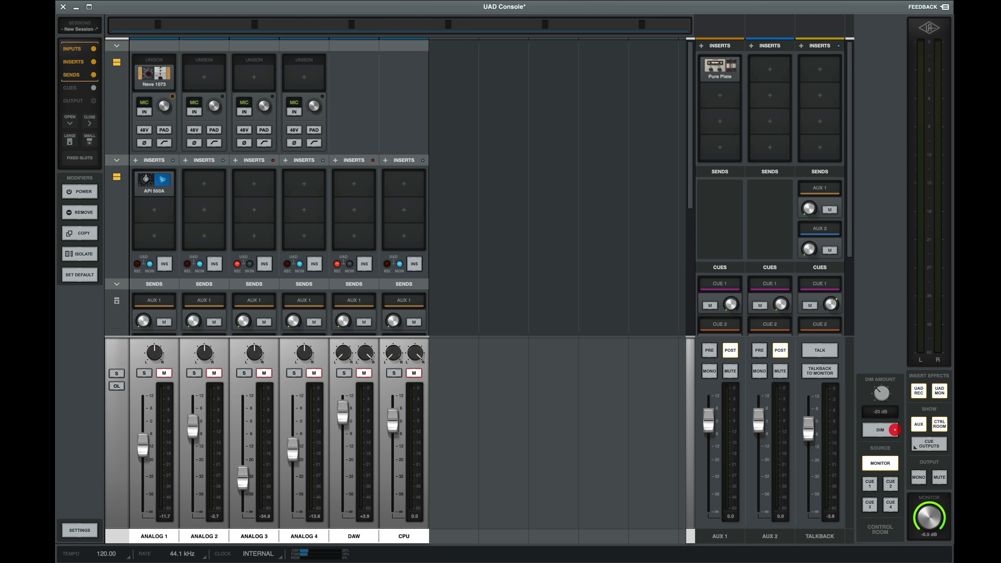
click(939, 424)
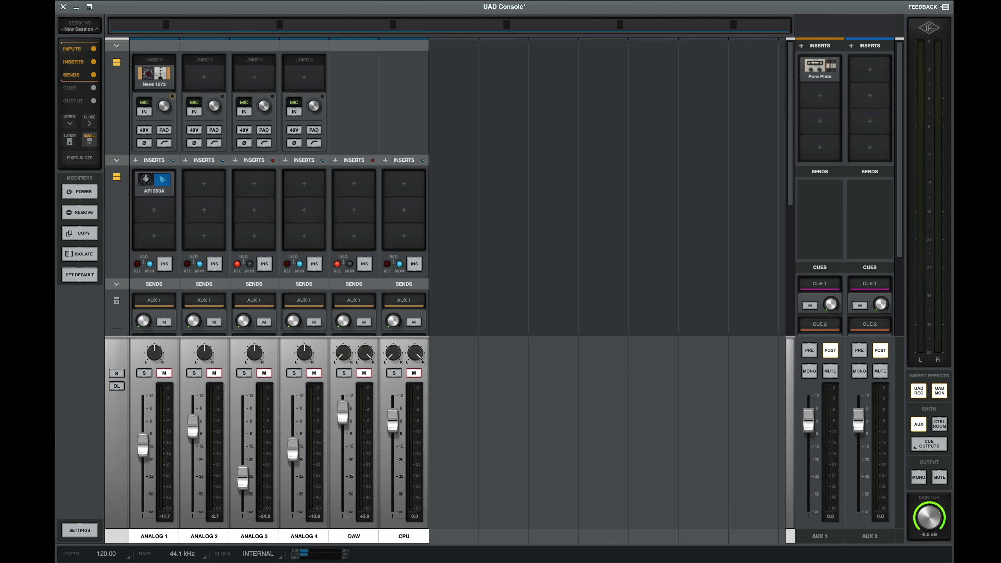
Step: Switch all mixer rows to the small size, and enlarge them all to the large size
click(90, 139)
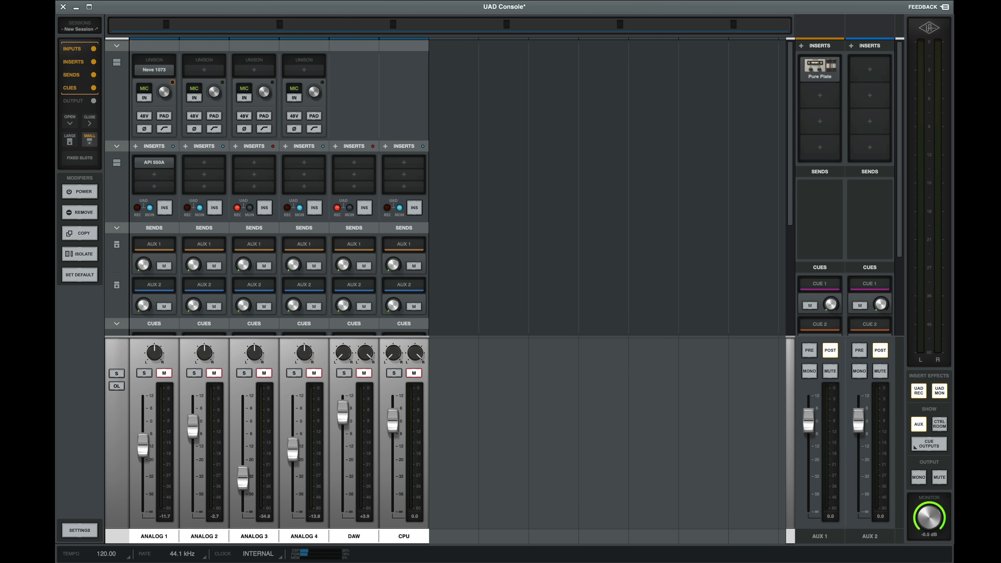
scroll(267, 187, down, 5)
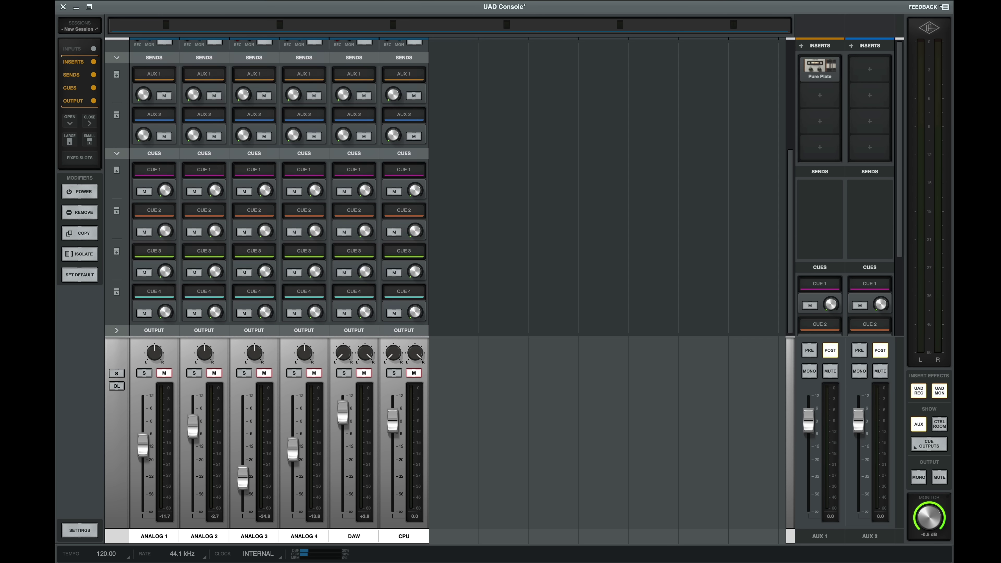
click(70, 139)
scroll(267, 188, down, 3)
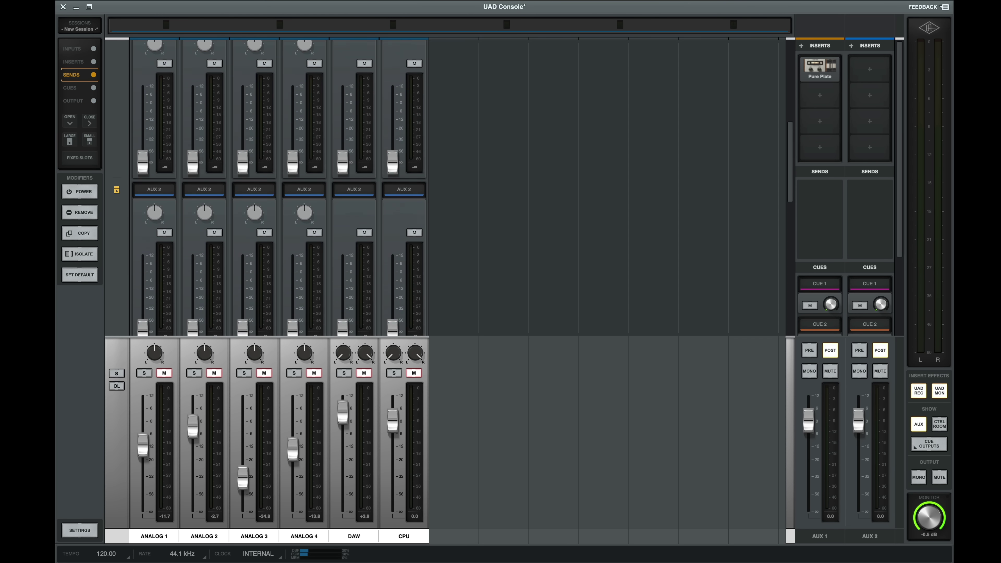
scroll(267, 188, up, 1)
scroll(267, 187, up, 7)
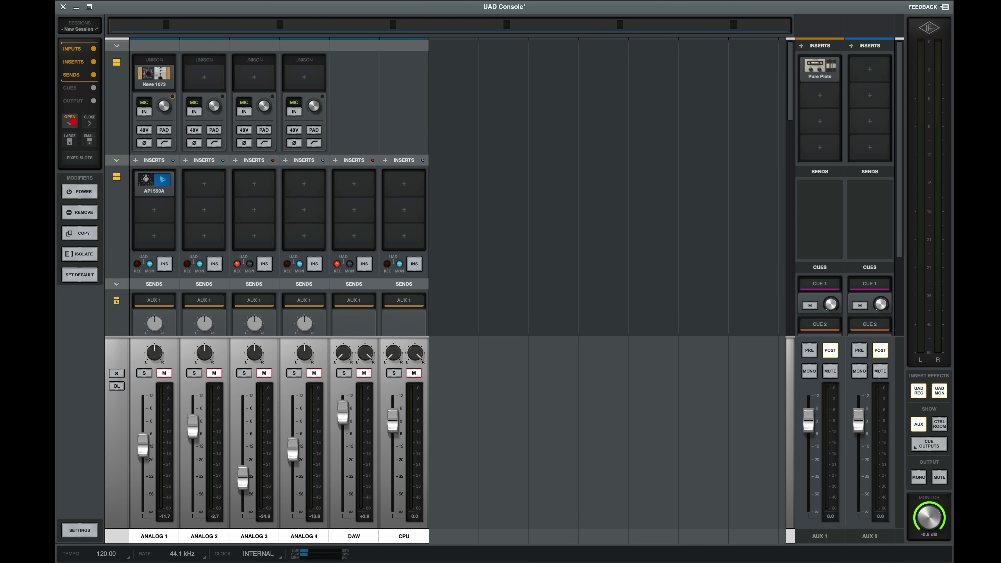
Step: Collapse all mixer sections at once and expand them all again
click(89, 122)
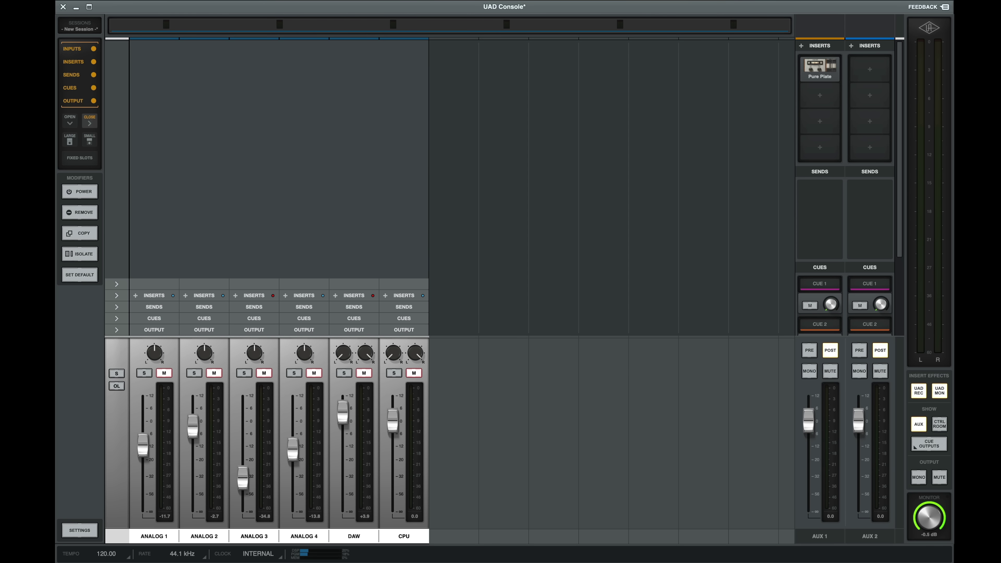
click(70, 120)
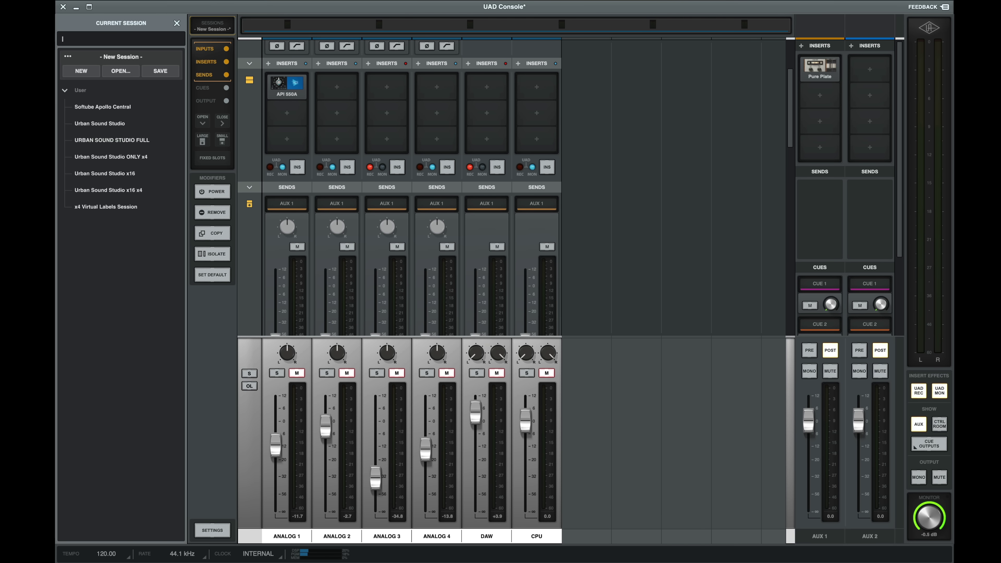
Step: Load the URBAN SOUND STUDIO FULL session and look across its channels through to the virtual inputs
double_click(111, 140)
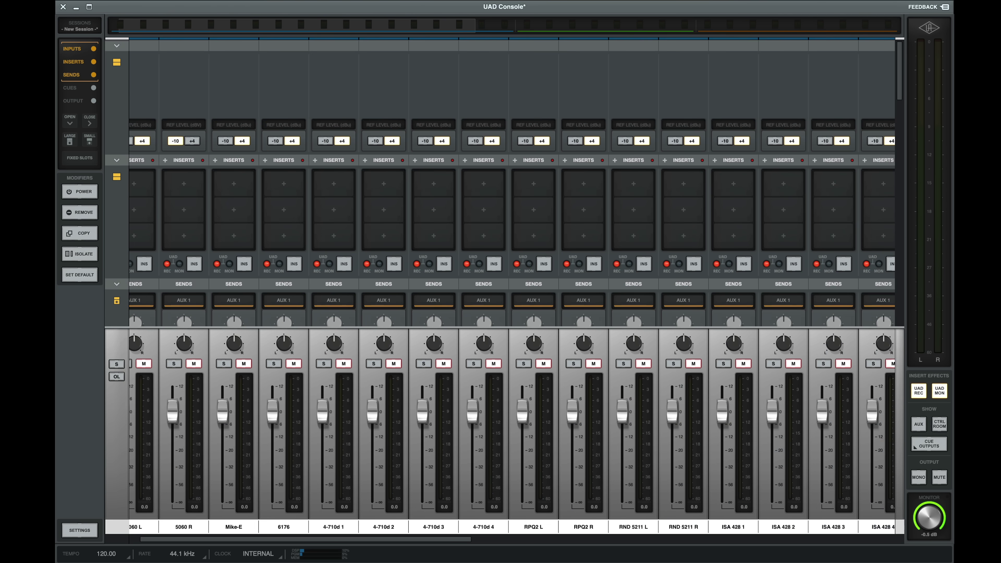
scroll(511, 424, right, 3)
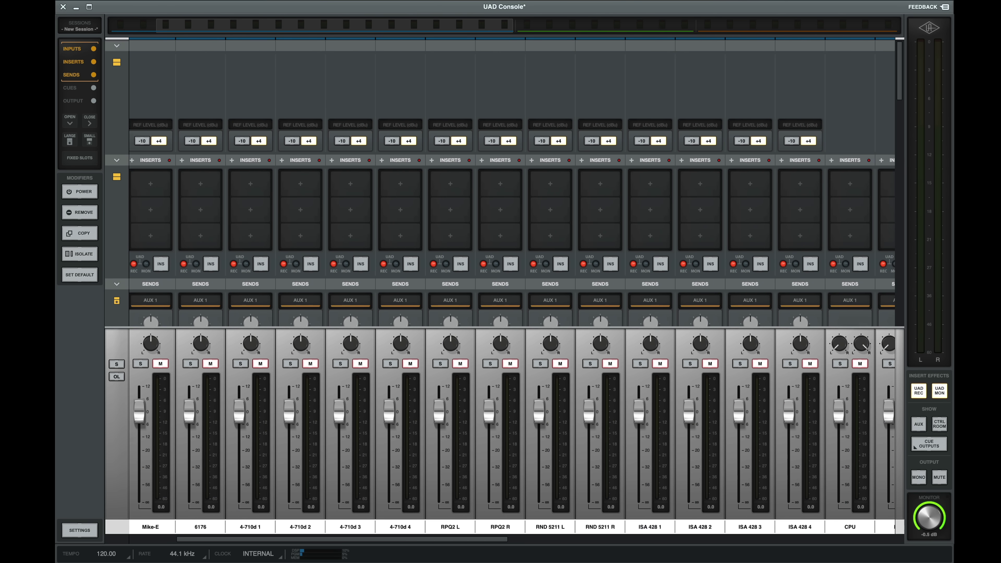
scroll(512, 430, right, 6)
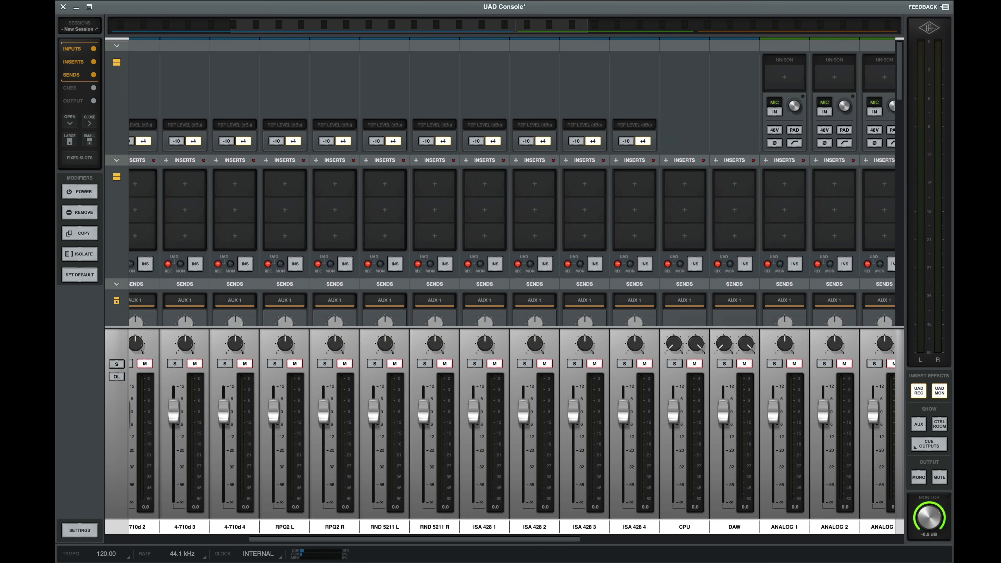
scroll(512, 430, right, 5)
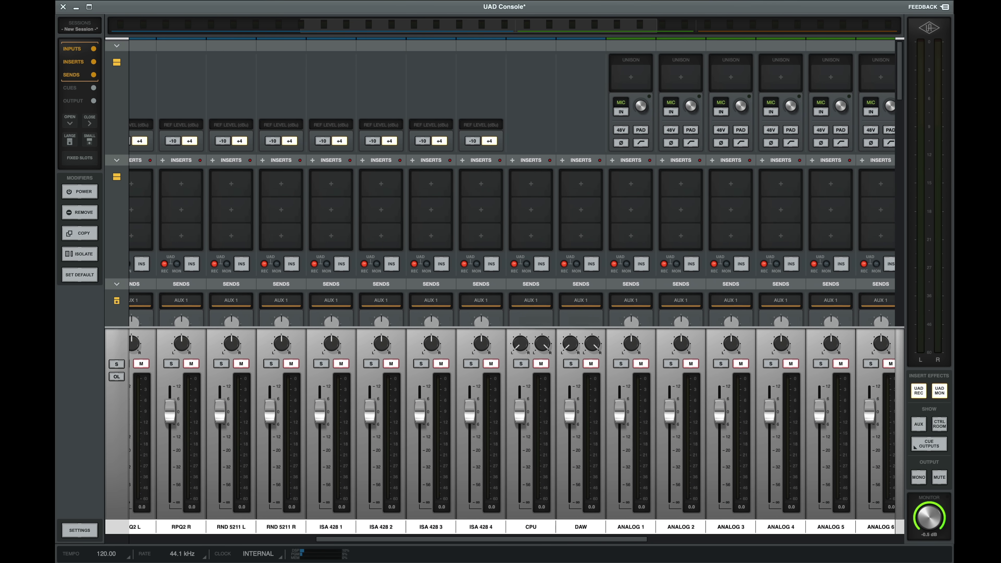
scroll(512, 430, right, 6)
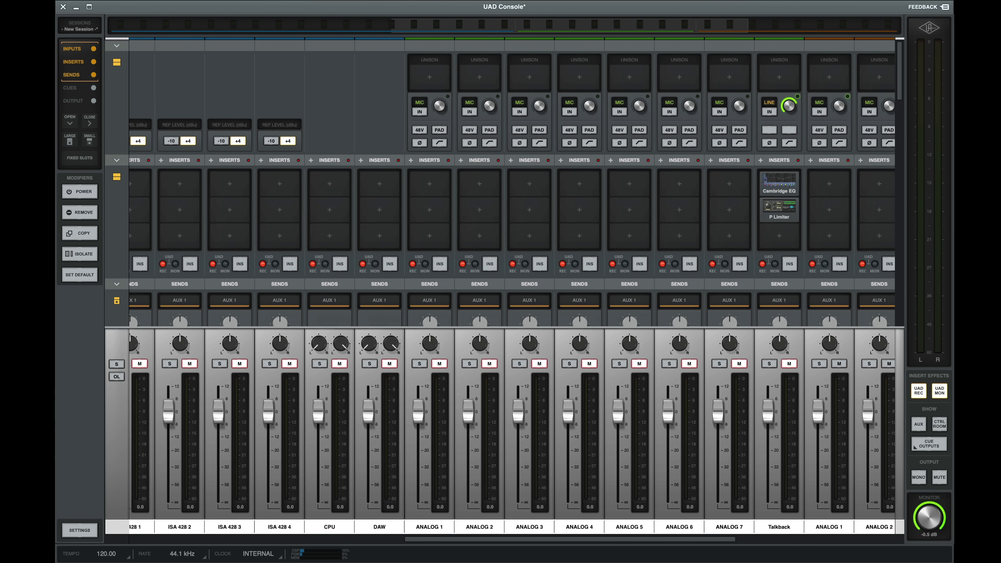
scroll(512, 430, right, 6)
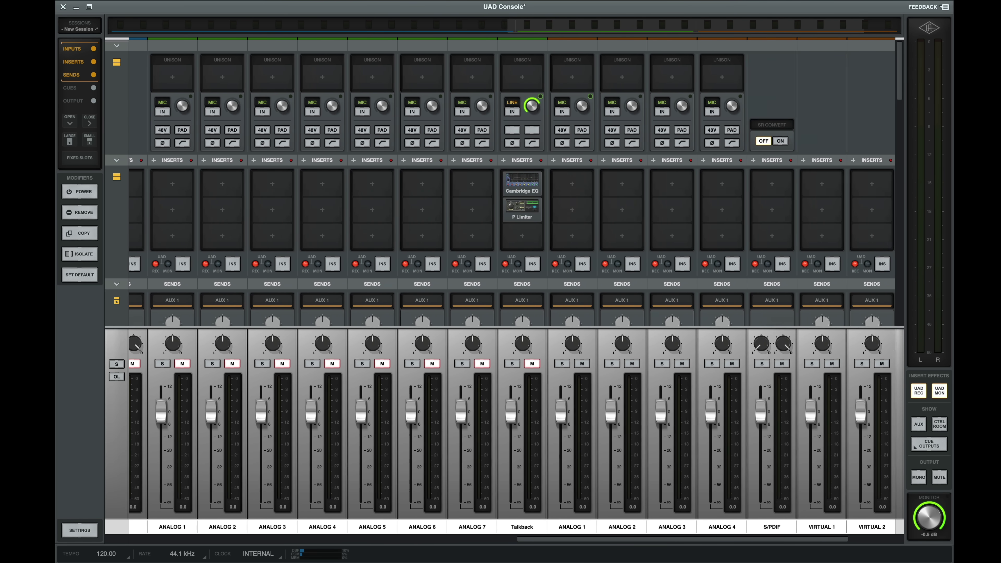
scroll(512, 430, right, 3)
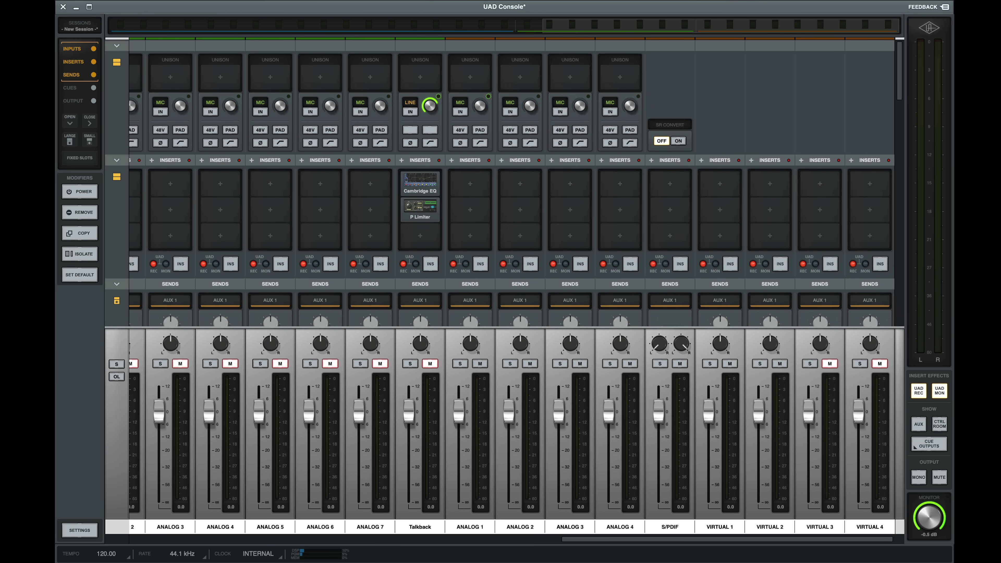
Step: Show the control room section and the auxes in turn, hide them, and select the Talkback channel
click(939, 424)
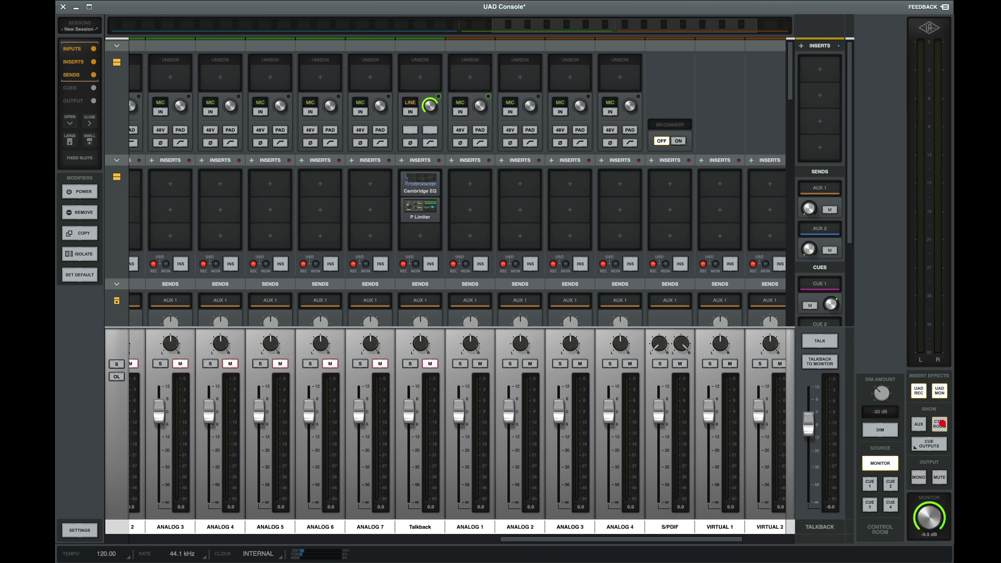
click(918, 424)
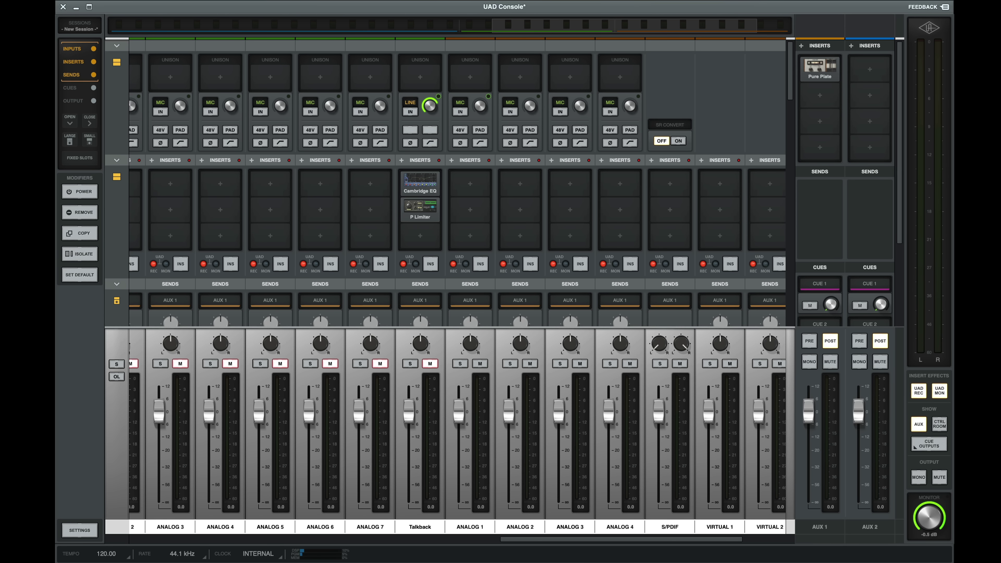
click(919, 424)
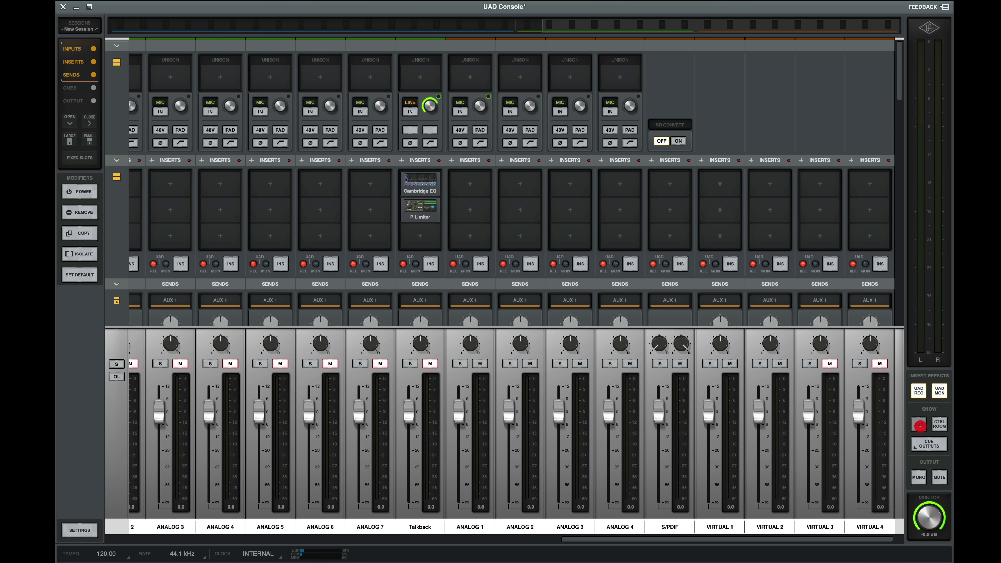
click(420, 527)
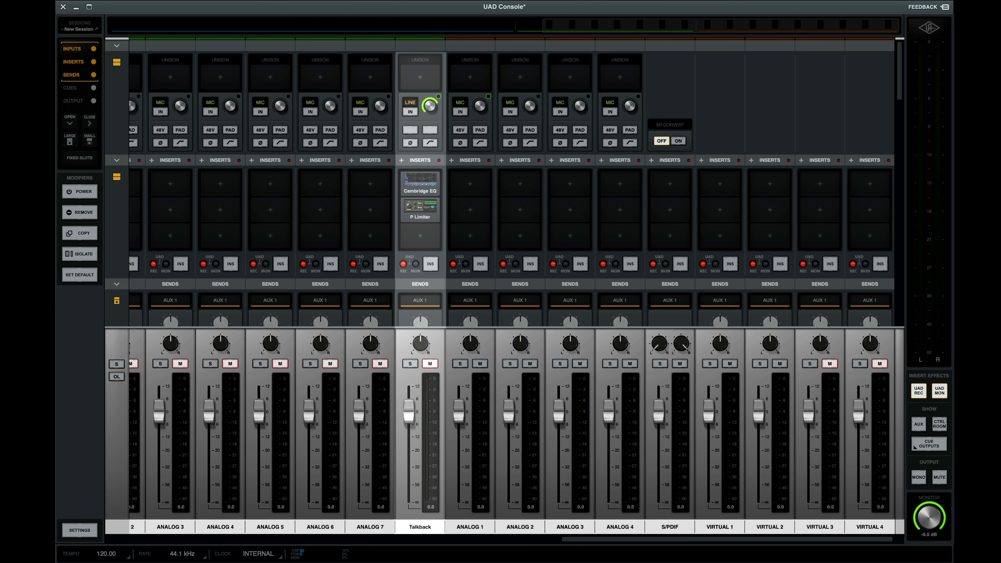
mouse_move(408, 406)
mouse_down()
mouse_move(408, 463)
mouse_move(408, 379)
mouse_move(409, 409)
mouse_up()
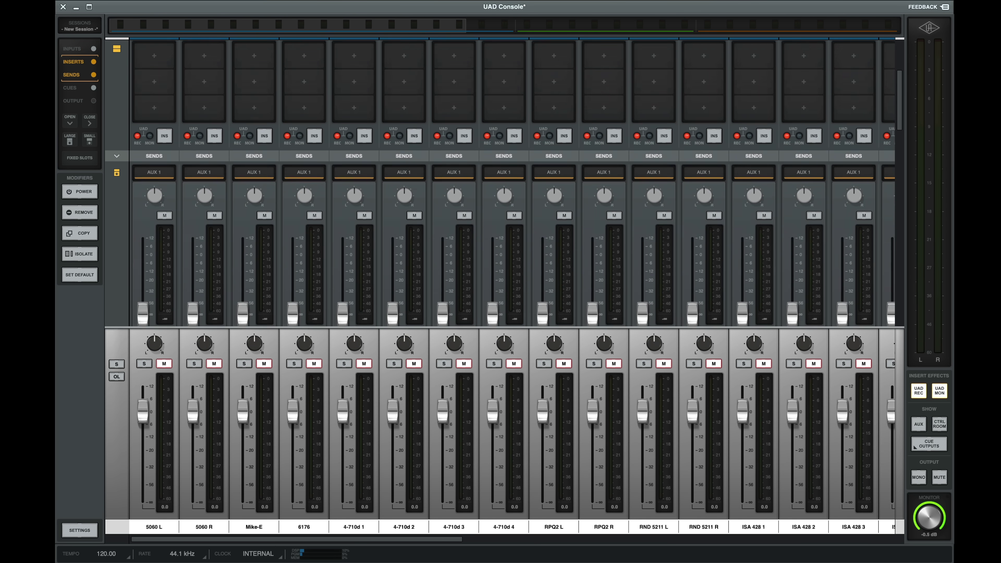
Step: Switch the AUX 1 and AUX 2 send rows to the small size
scroll(116, 172, down, 3)
click(117, 113)
click(116, 154)
scroll(117, 172, down, 1)
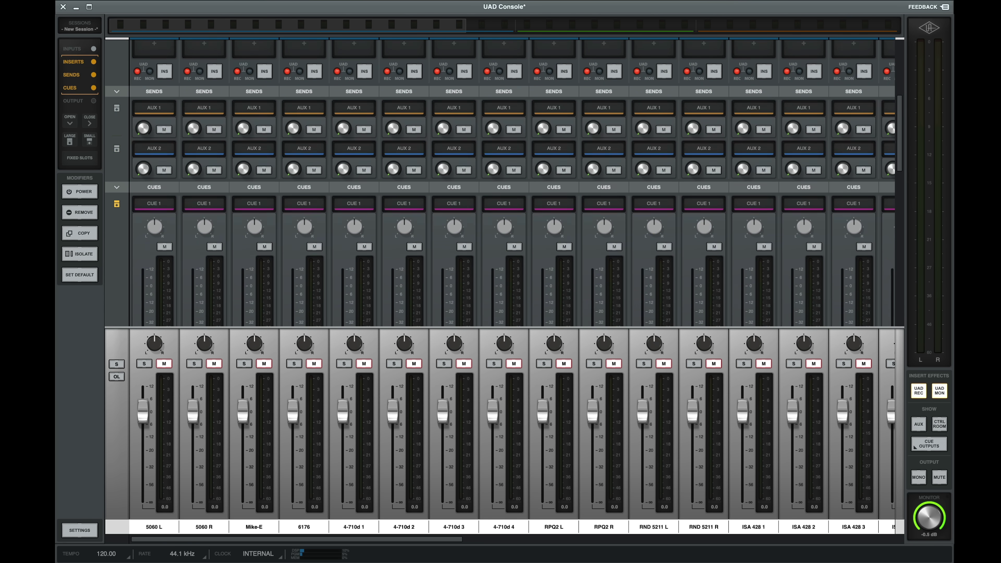
Step: Raise the 6176 channel's CUE 1 level to about -2.8 dB and pan that cue send fully left
scroll(504, 183, down, 2)
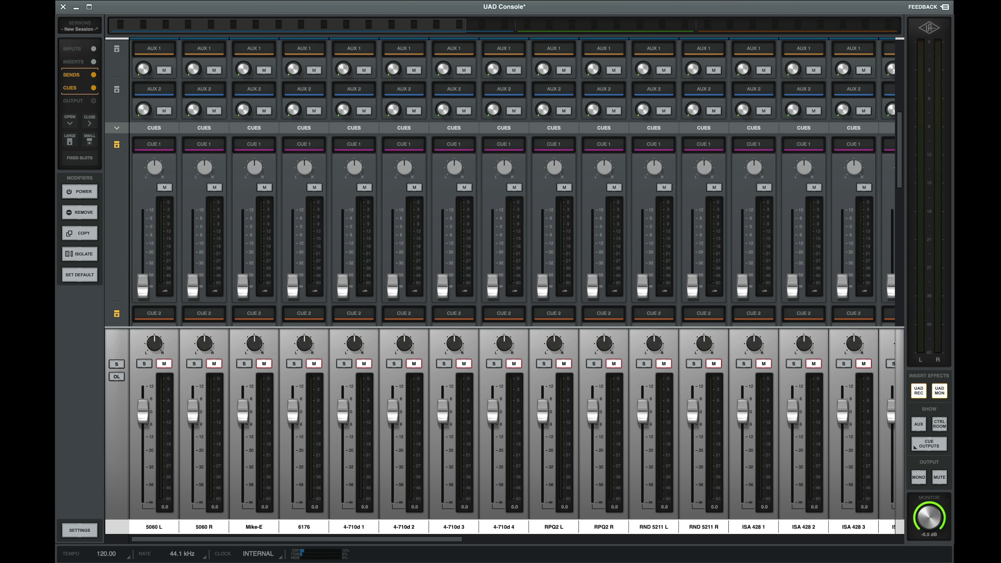
drag(293, 286, 293, 230)
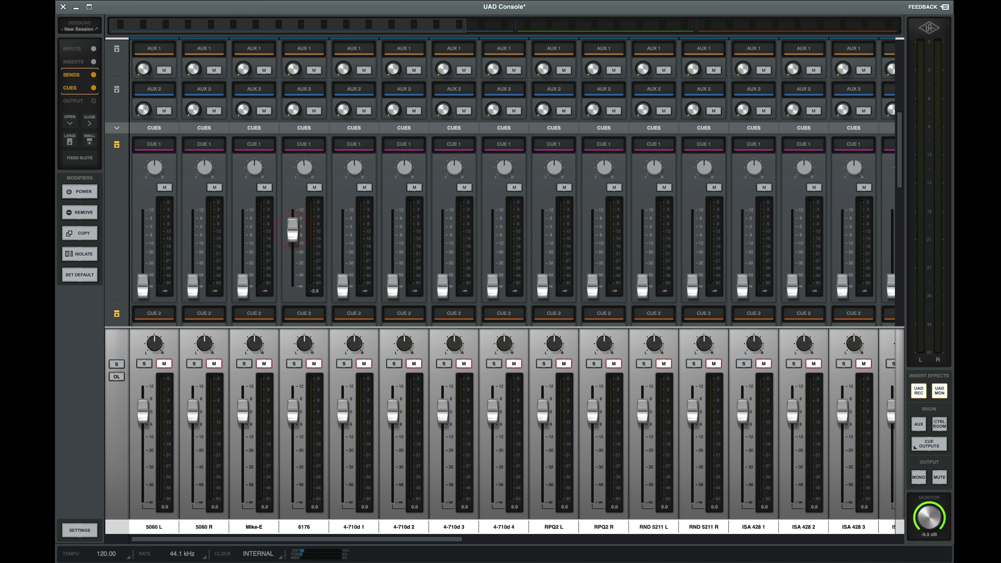
click(290, 236)
click(314, 70)
click(292, 287)
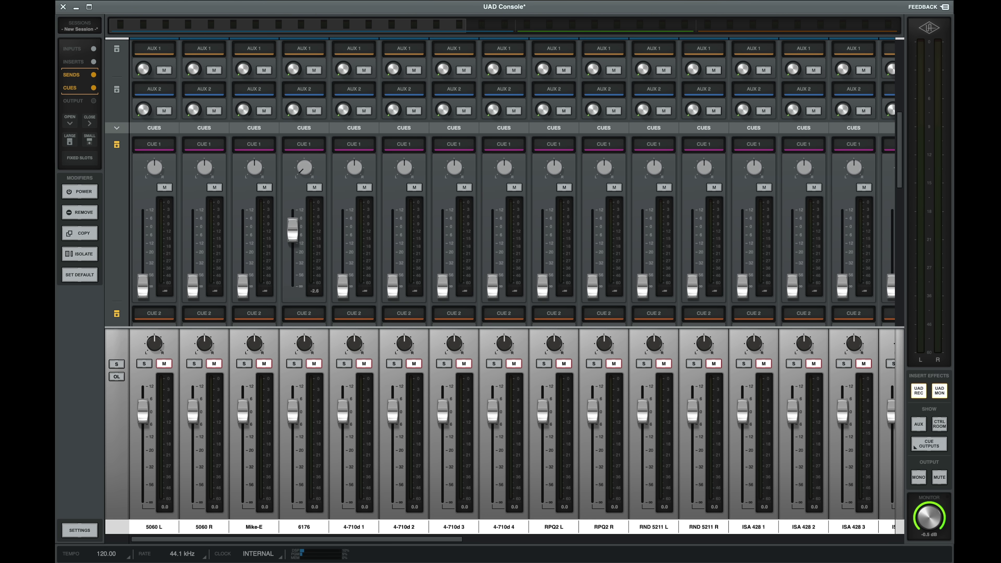